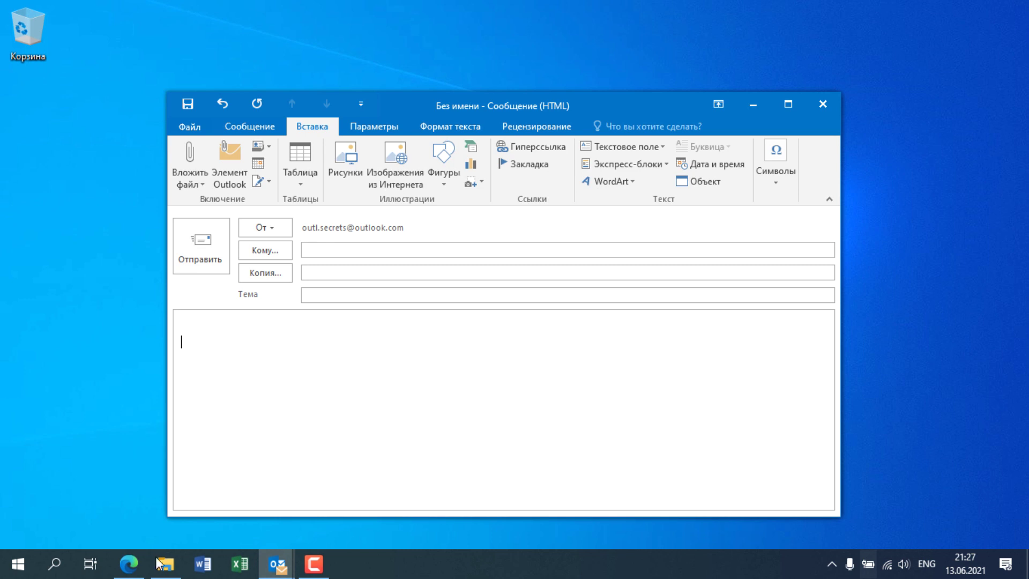
Step: Switch to File Explorer to find the Отчёт 1 report
click(165, 563)
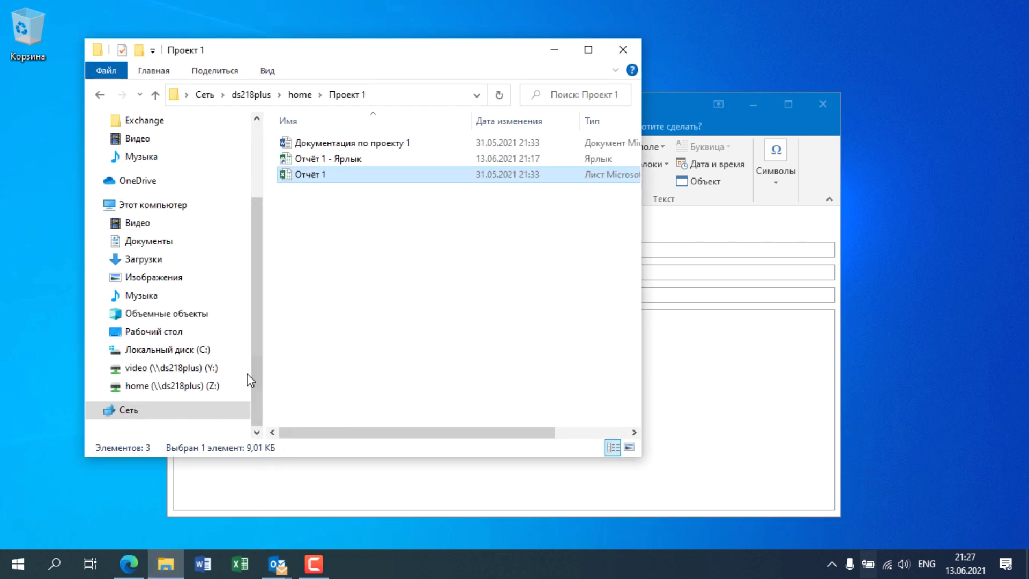
Step: Copy the path of Отчёт 1 from Z:\Проект 1 and return to the Outlook message
click(201, 386)
double_click(316, 285)
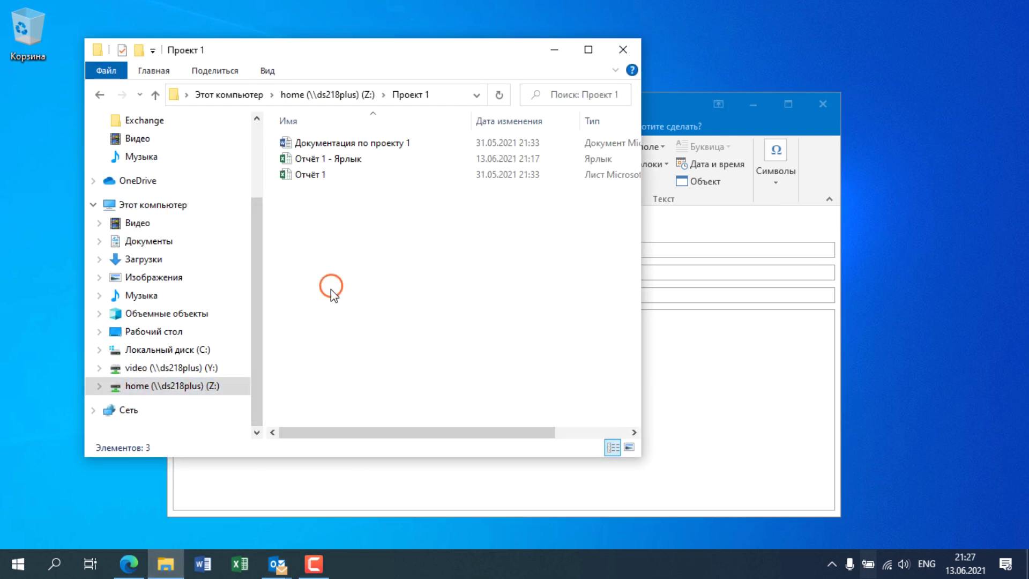
click(317, 177)
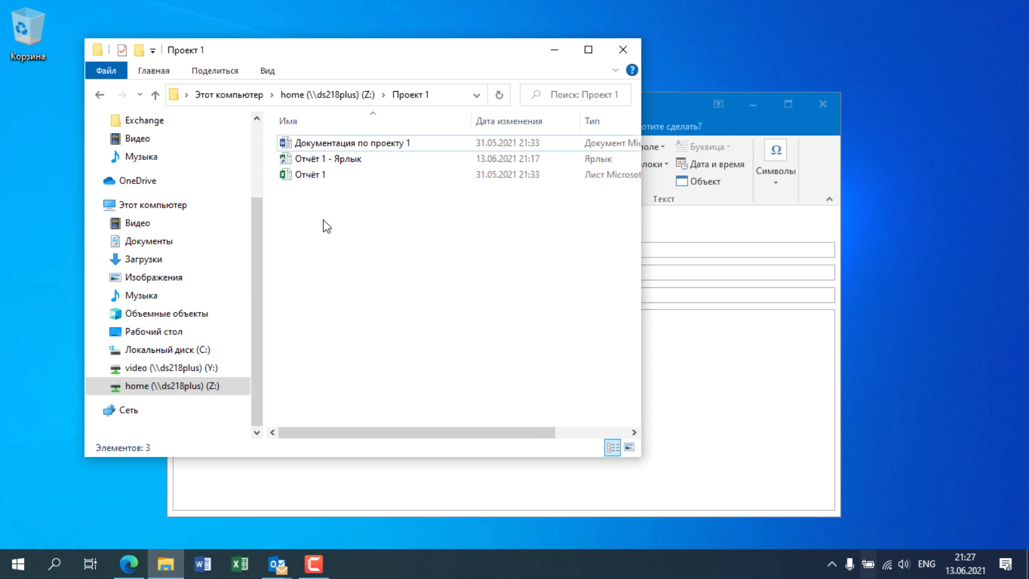
right_click(316, 178)
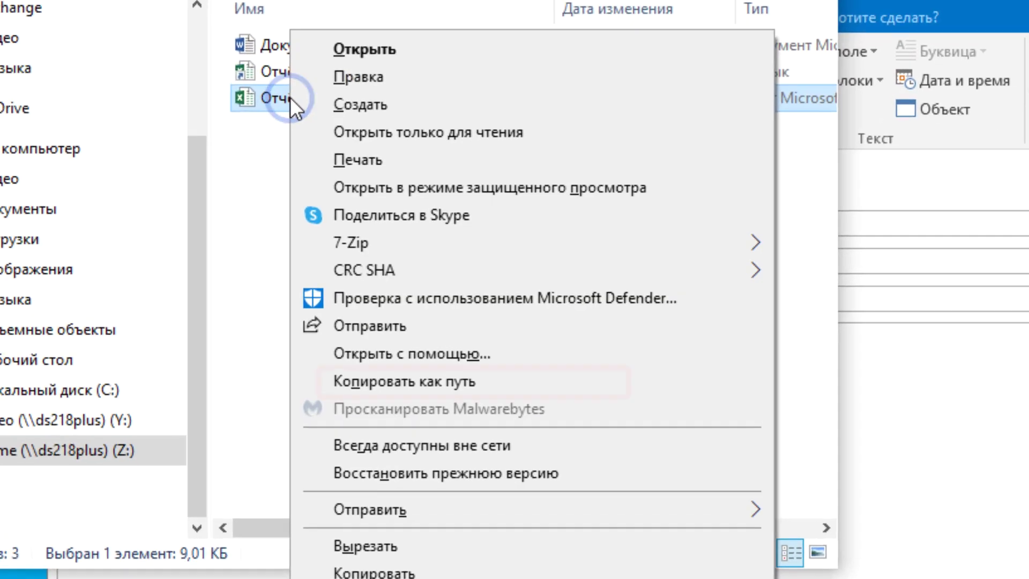
click(508, 381)
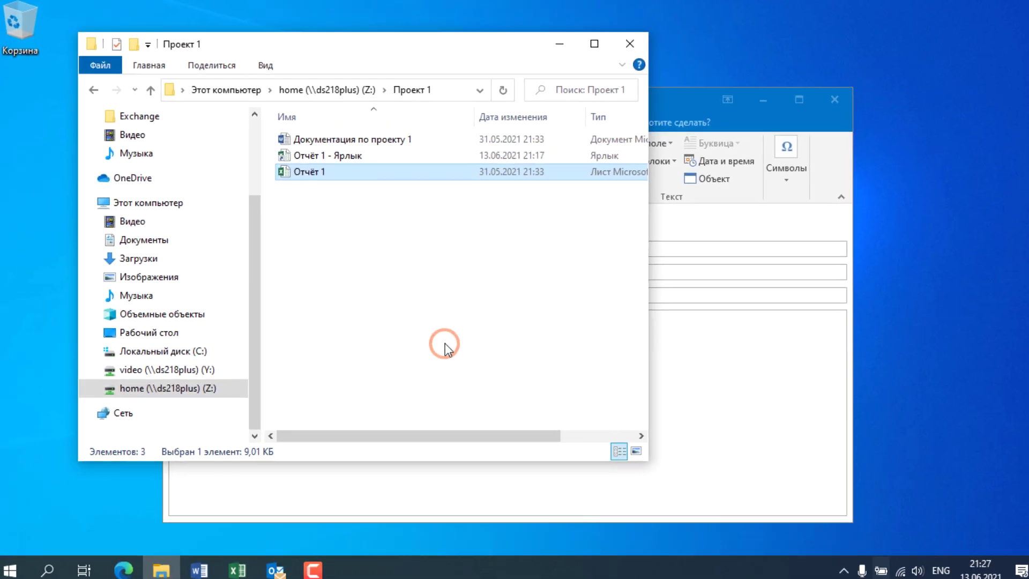
click(681, 374)
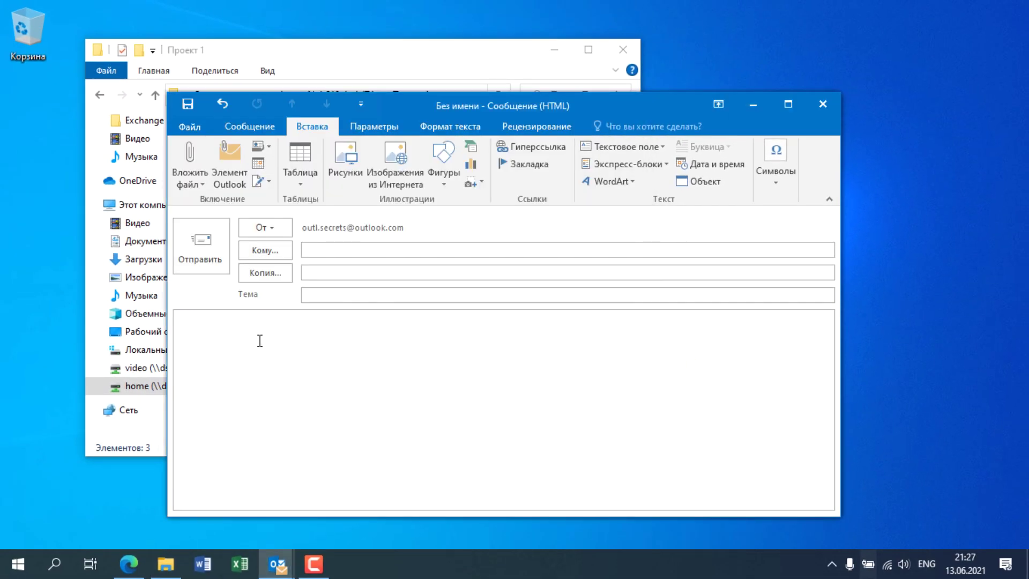
Step: Insert a hyperlink with address Z:\Проект 1\Отчёт 1.xlsx into the message body
click(244, 126)
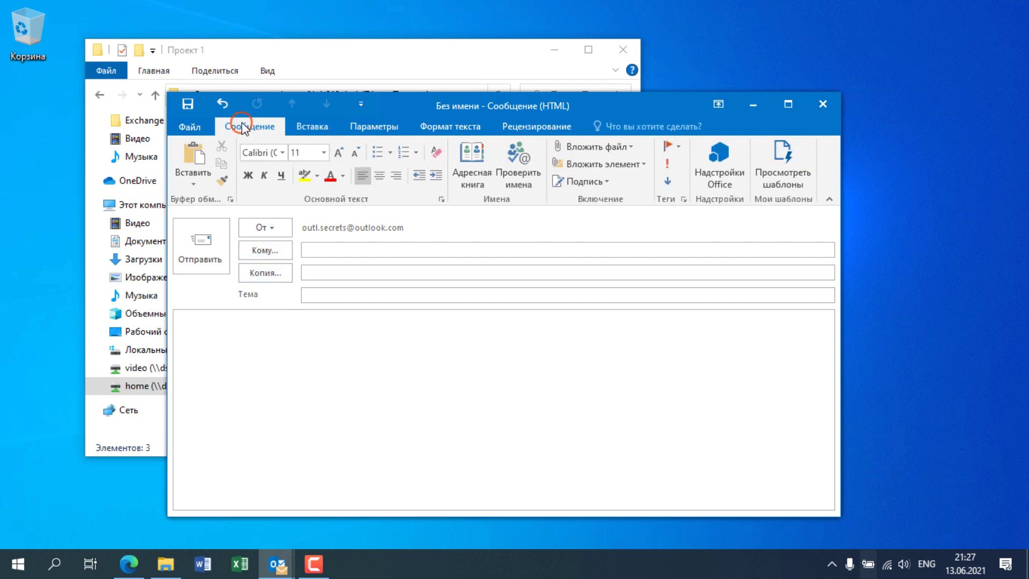
click(313, 129)
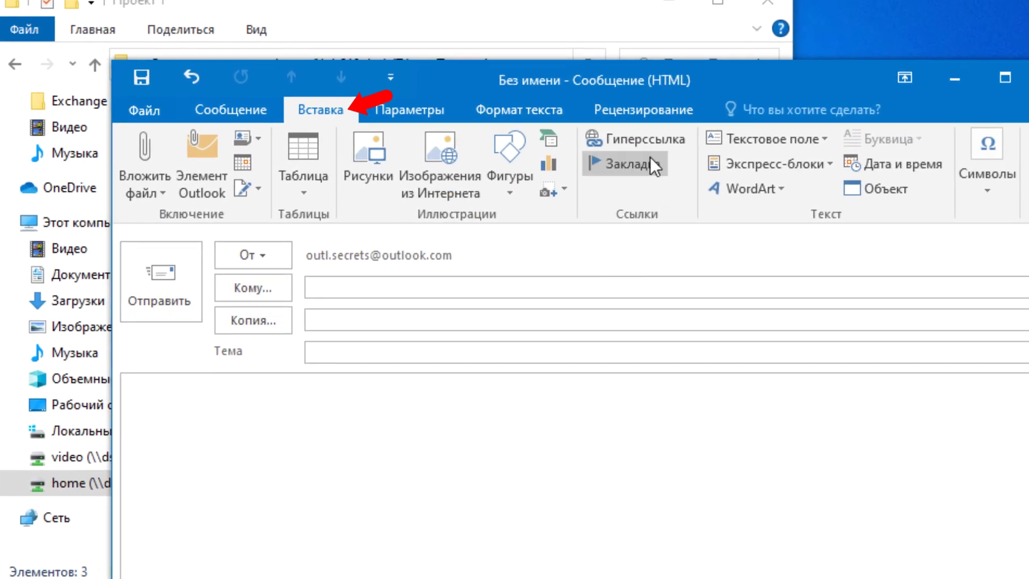
click(646, 137)
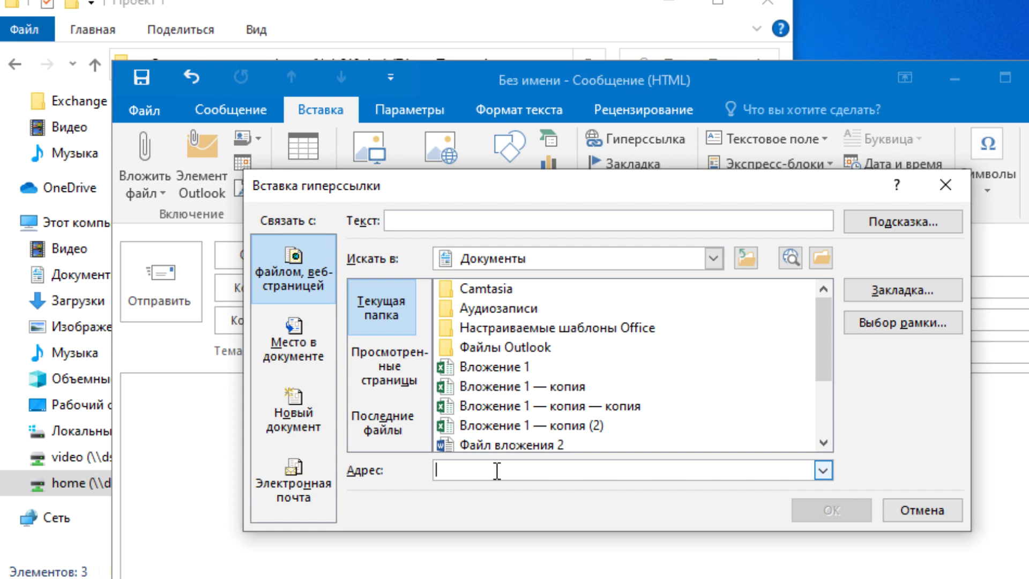
text("Z:\Проект 1\Отчёт 1.xlsx")
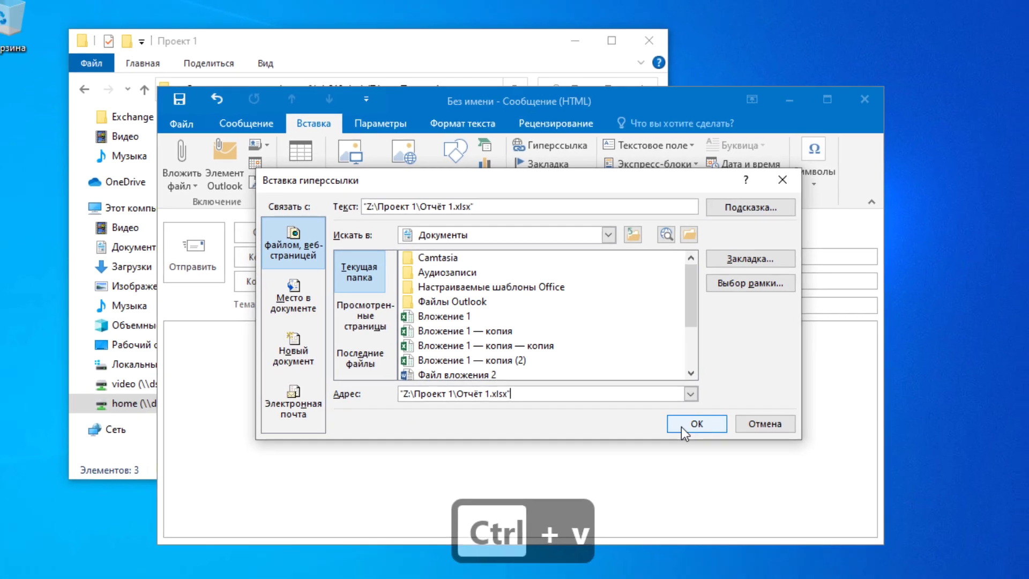
click(831, 509)
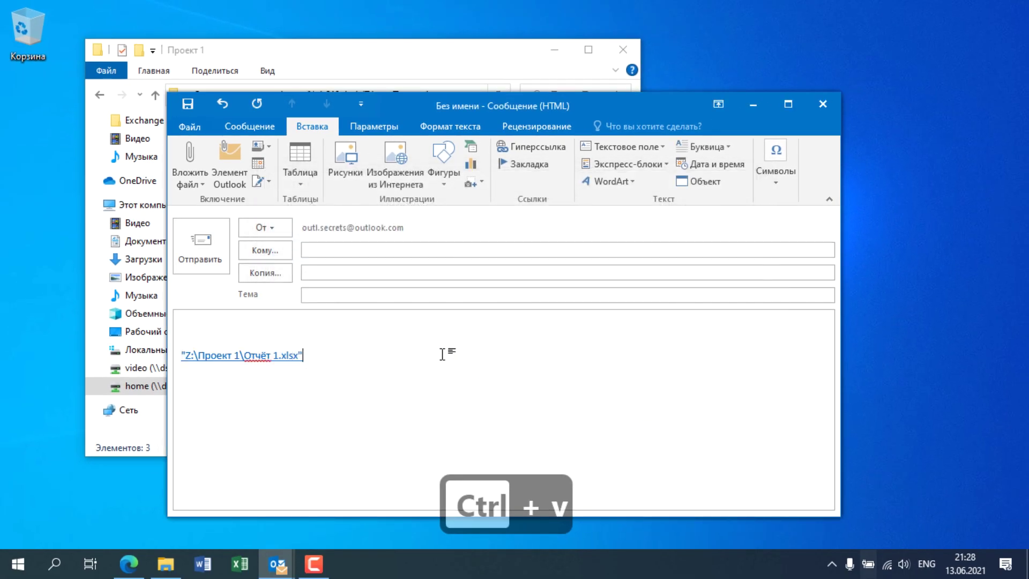
Step: Paste the same path as plain text on the line below
key(Return)
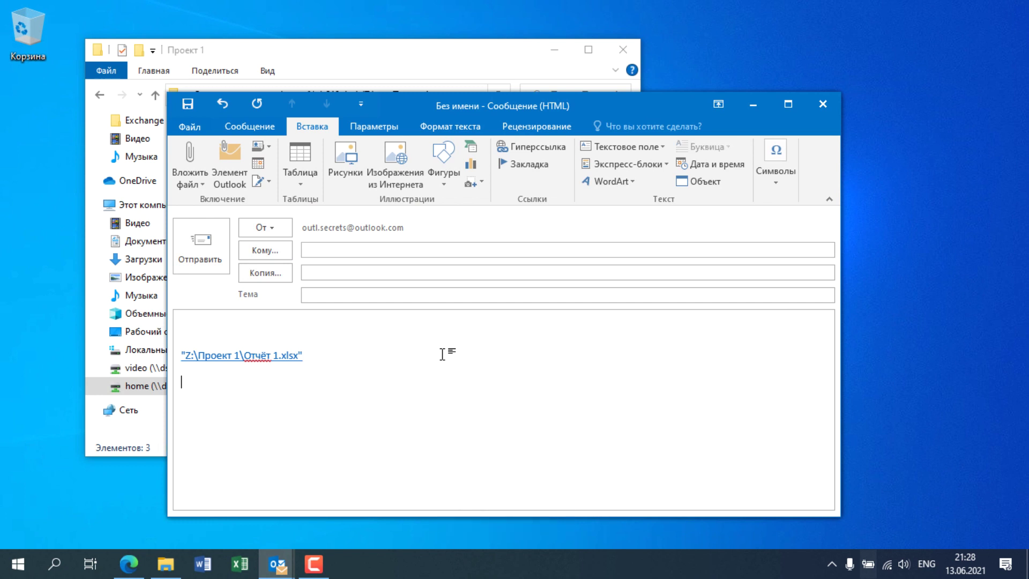
text("Z:\Проект 1\Отчёт 1.xlsx")
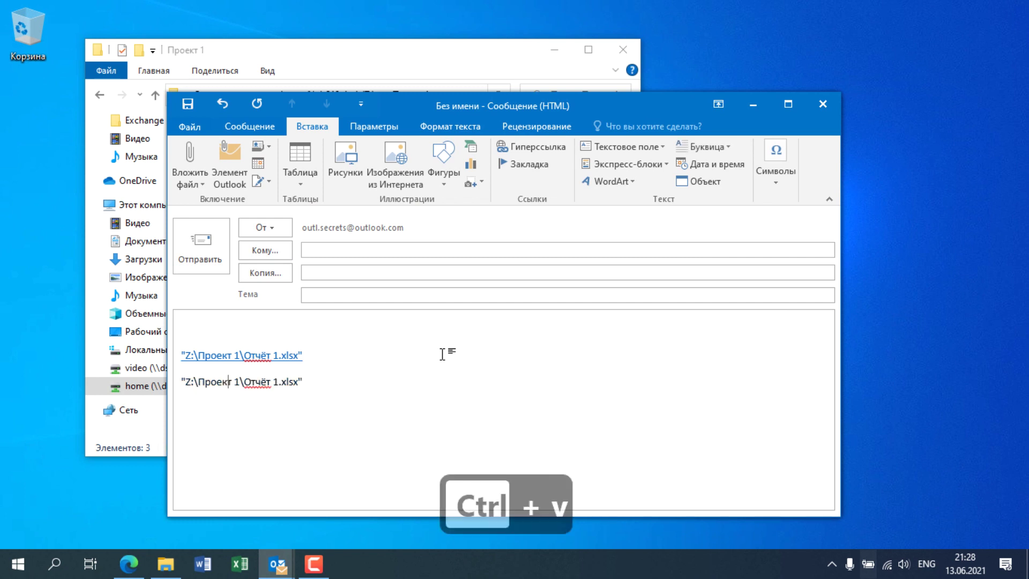
key(Return)
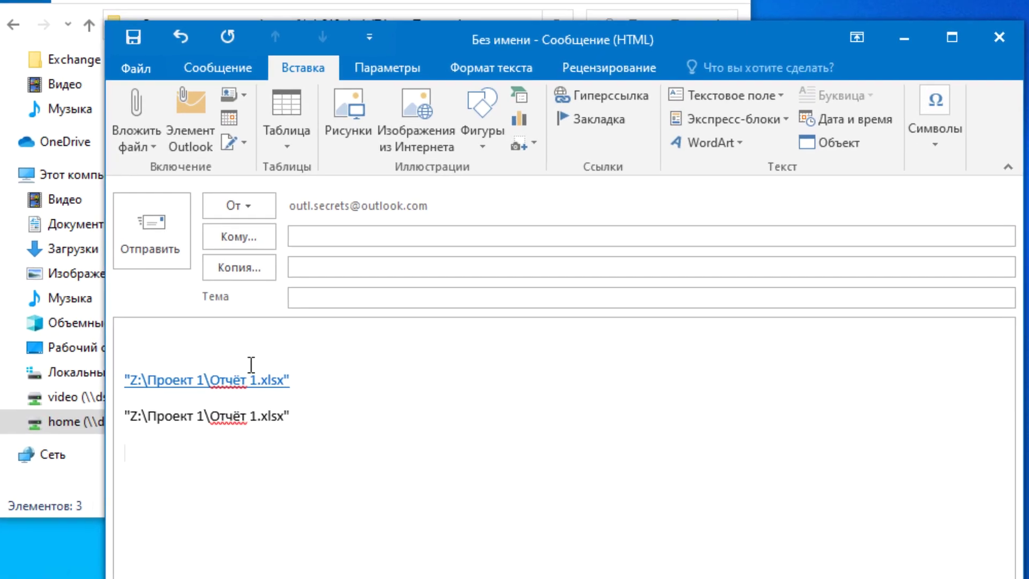
ctrl+click(242, 379)
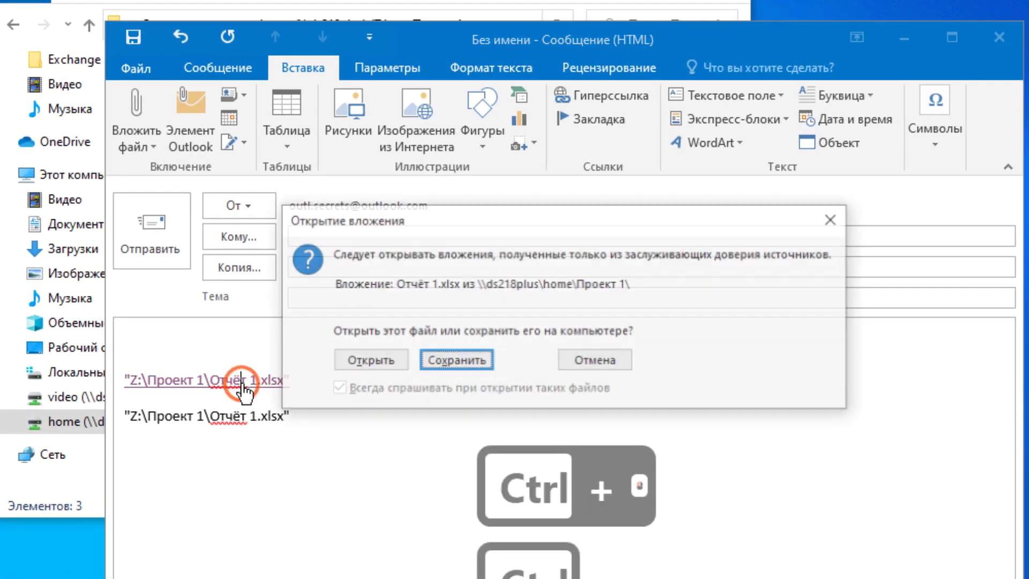
click(381, 368)
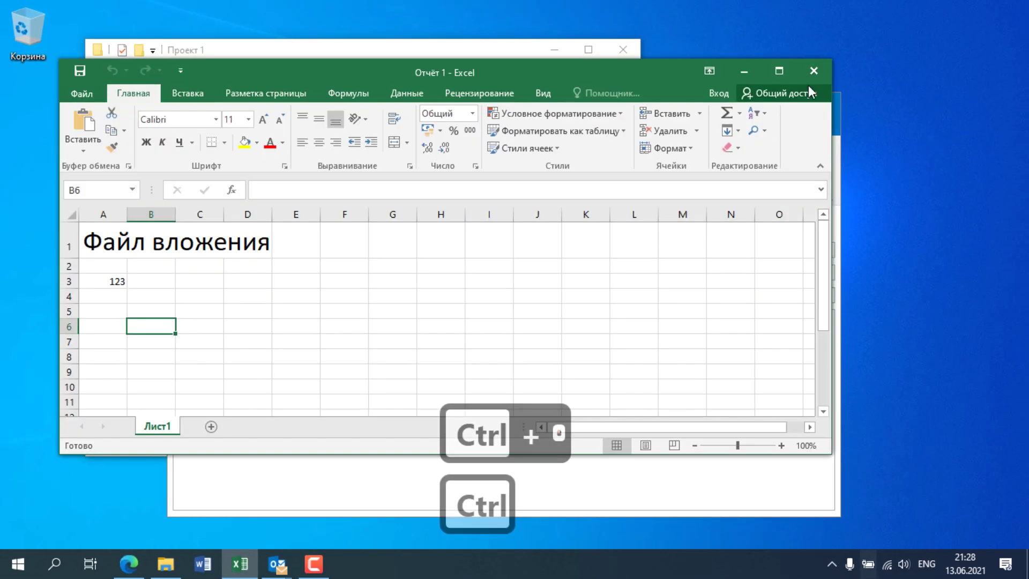
click(813, 71)
click(326, 389)
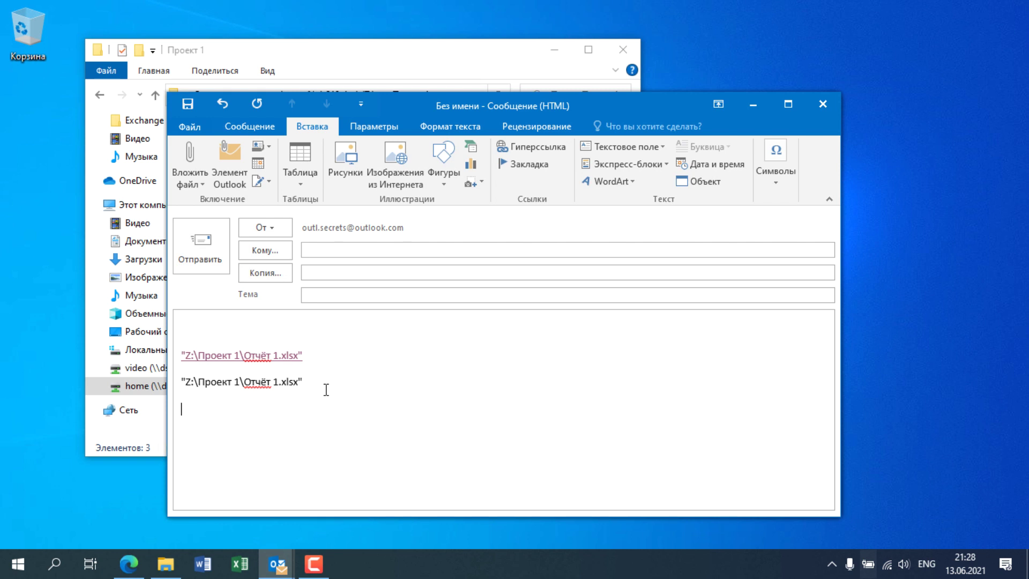
Step: Type 'Коллеги, файл по ссылке' and link the word ссылке to the Отчёт 1.xlsx path
key(super+space)
text(Коллеги, файл по ссылке)
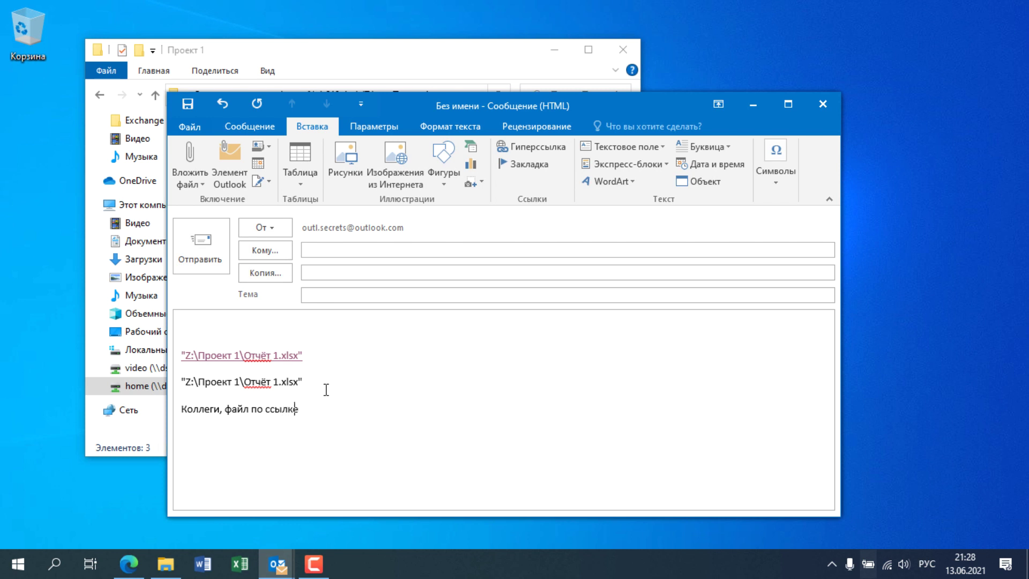
double_click(290, 408)
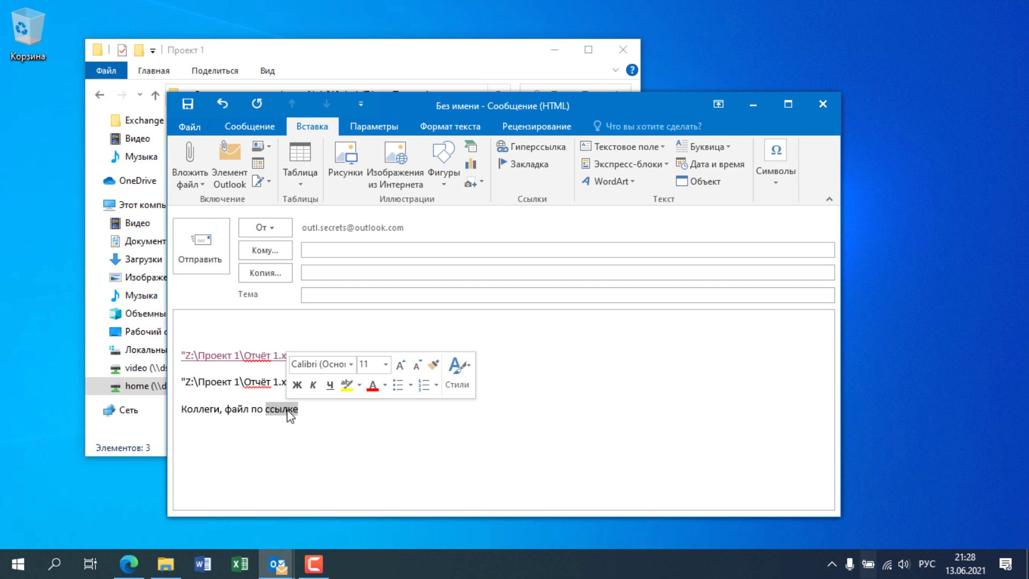
key(ctrl+k)
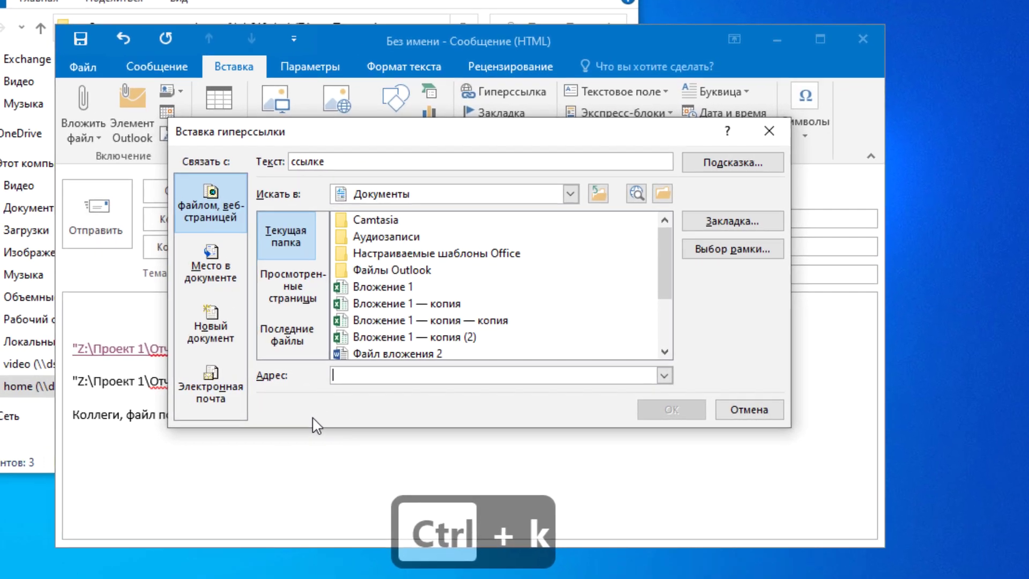
text("Z:\Проект 1\Отчёт 1.xlsx")
click(646, 418)
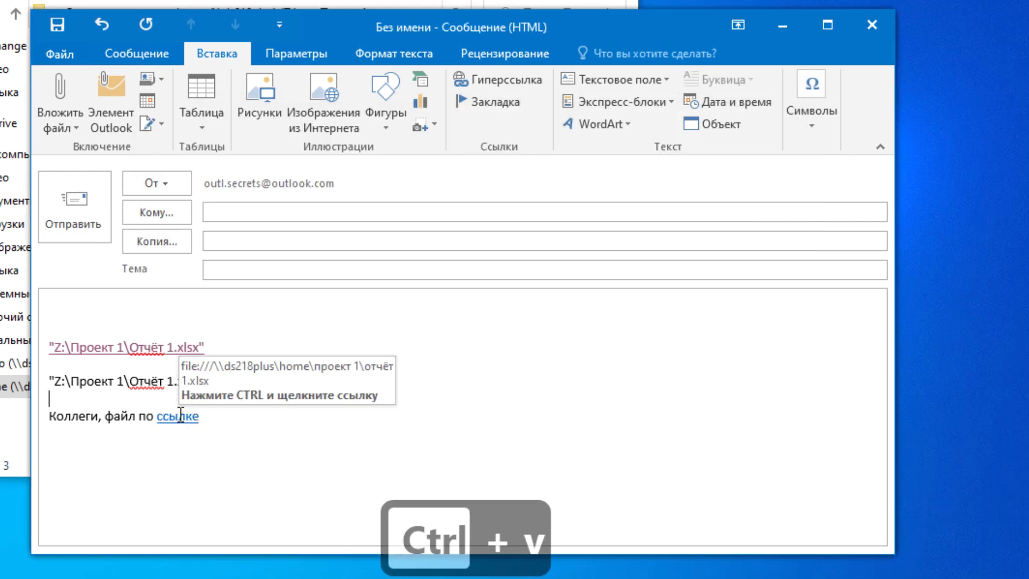
click(225, 412)
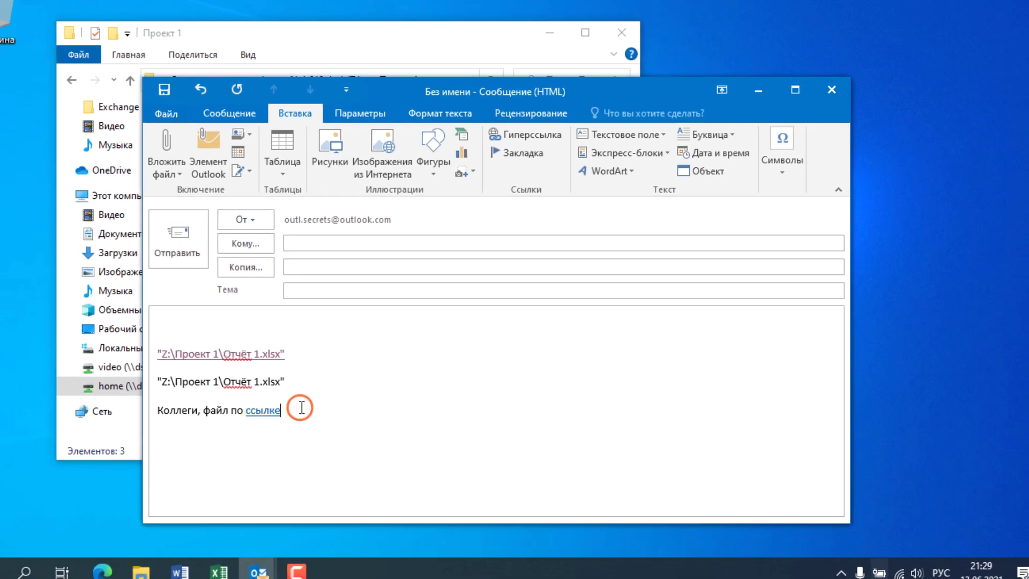
key(alt+Tab)
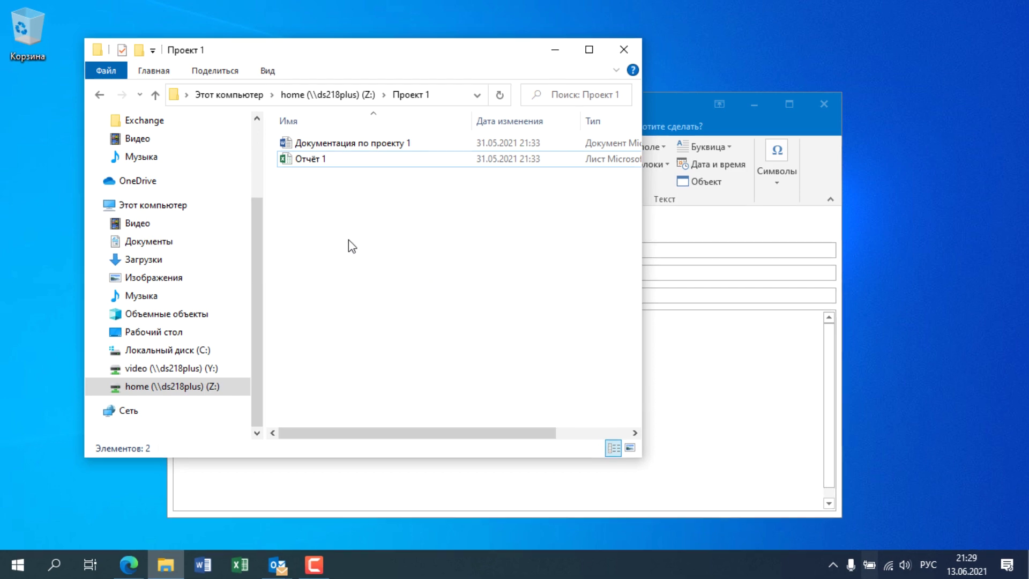
Step: Create a shortcut to Отчёт 1 in the Проект 1 folder
click(286, 159)
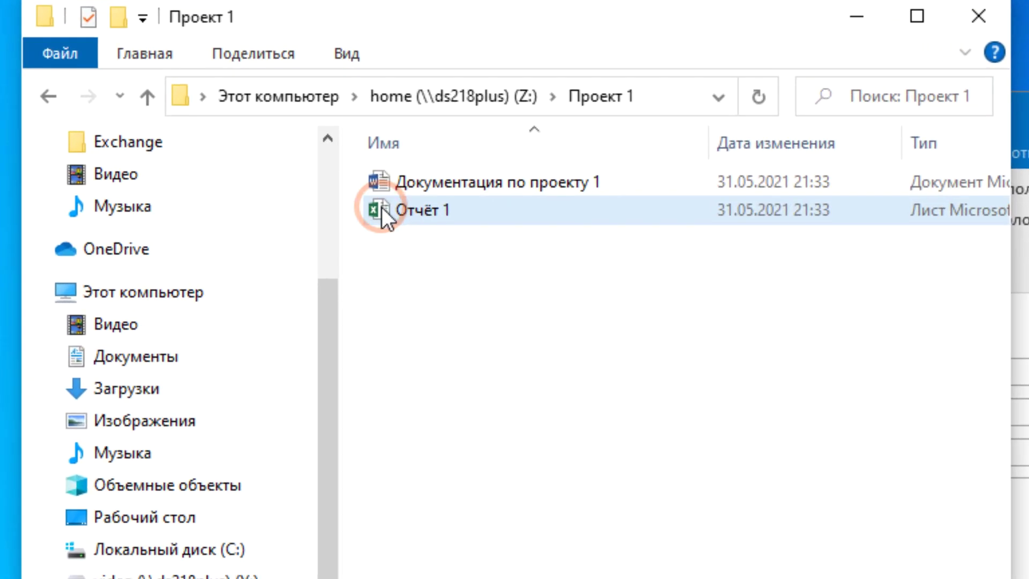
drag(381, 206, 524, 332)
key(alt)
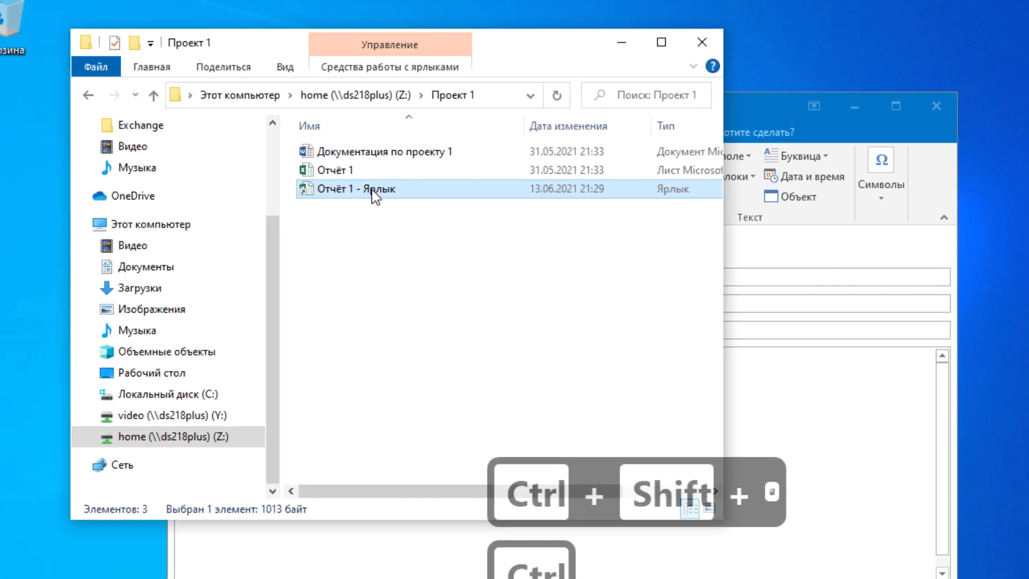
Step: Copy the shortcut's target path Z:\Проект 1\Отчёт 1.xlsx and return to the Outlook message
right_click(474, 238)
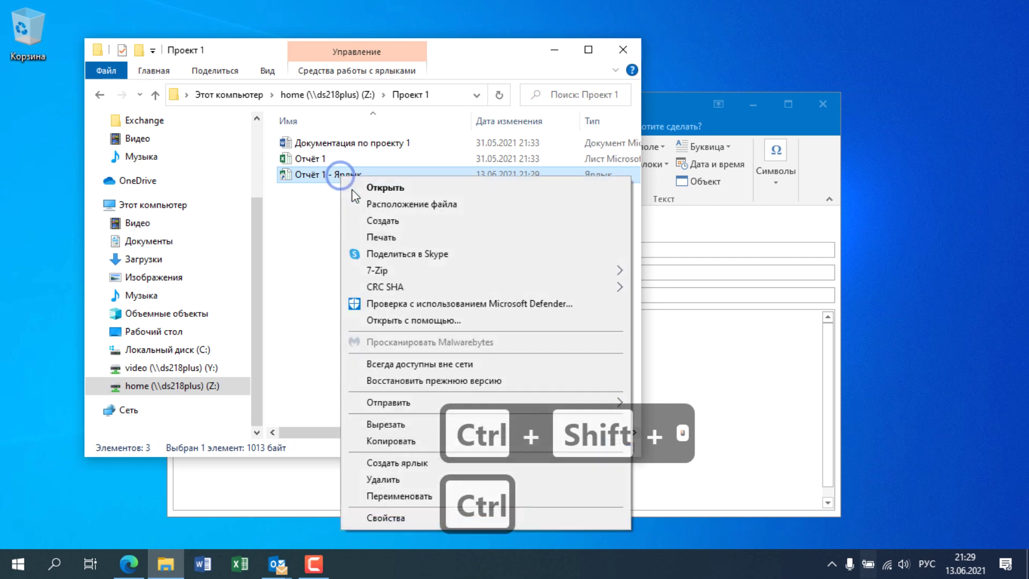
click(401, 517)
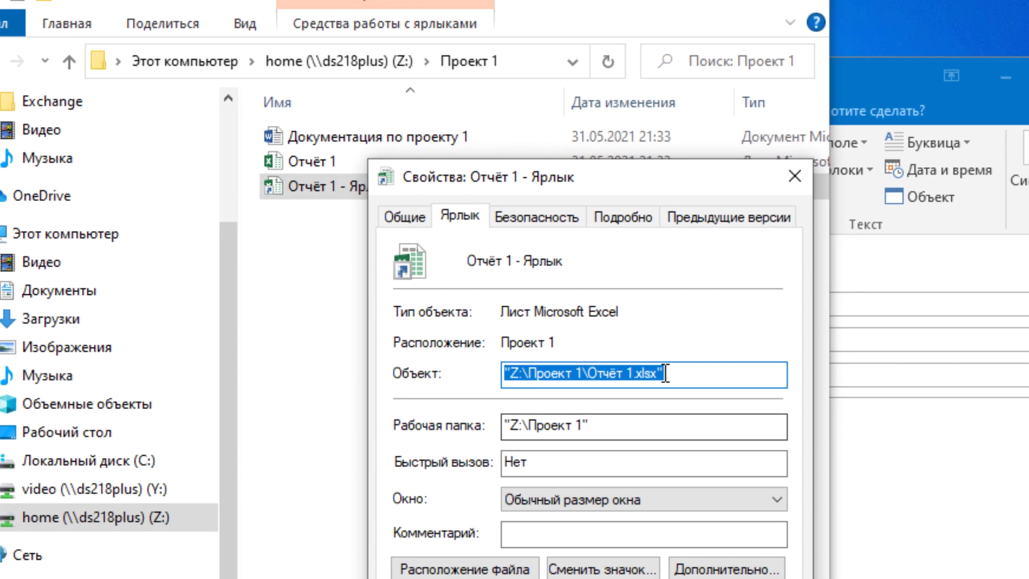
drag(605, 338, 443, 342)
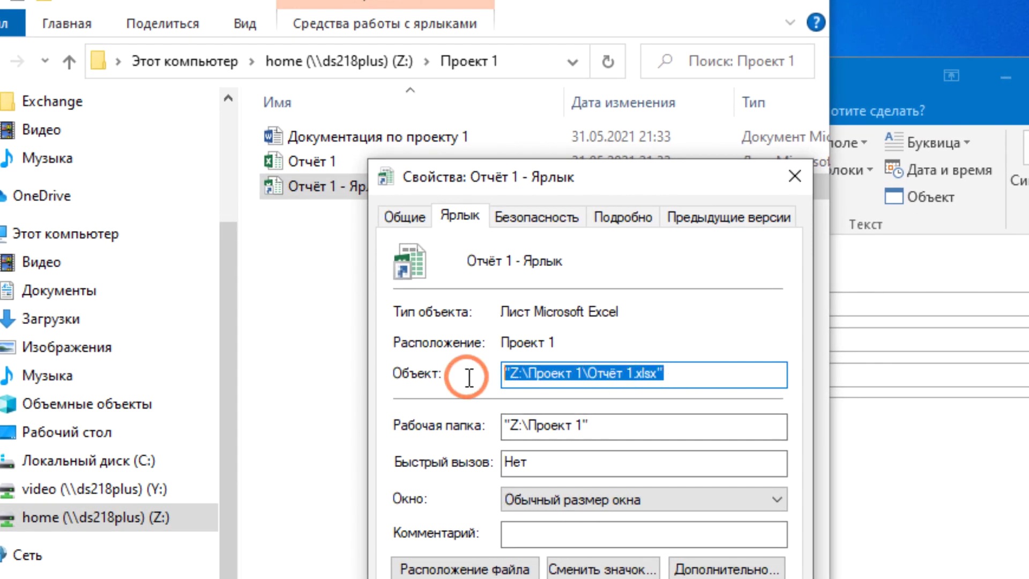
key(ctrl+c)
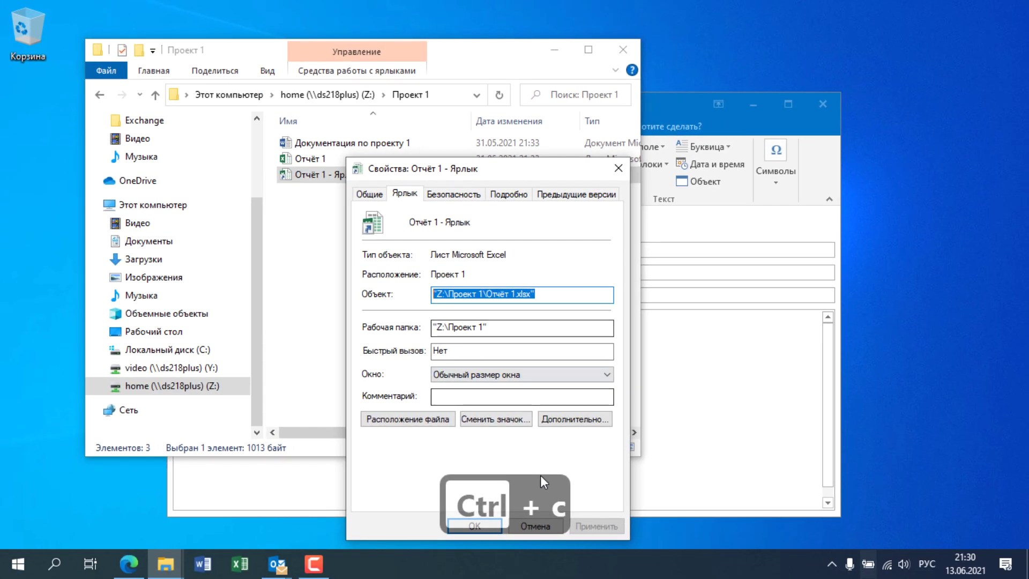
click(545, 526)
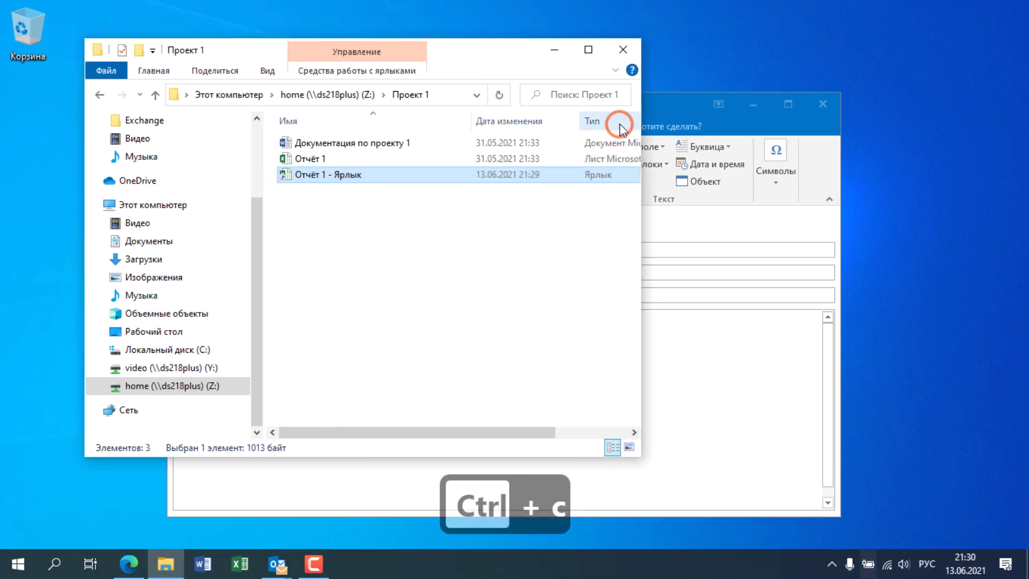
click(554, 50)
click(368, 423)
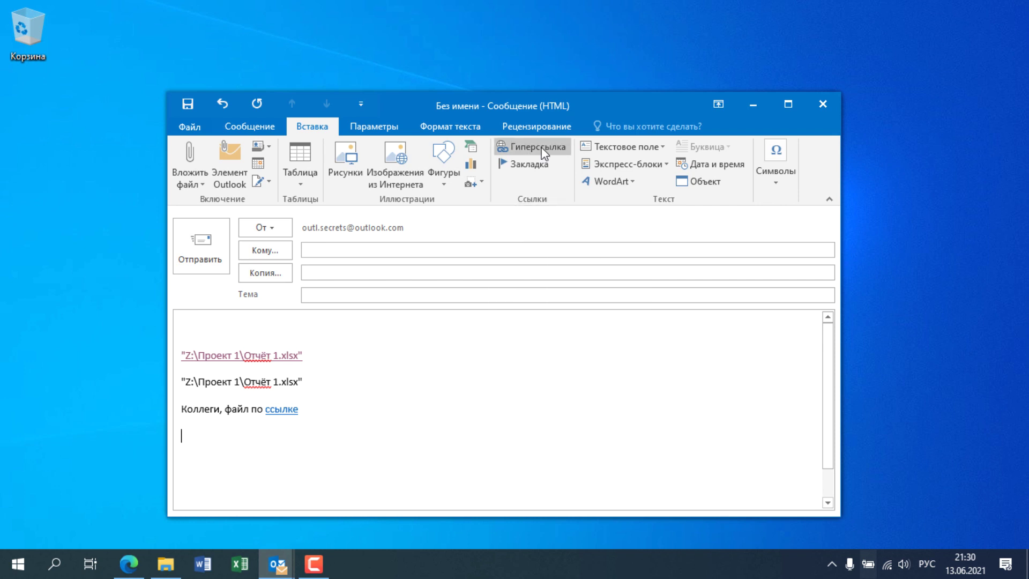
Step: Add a hyperlink to Z:\Проект 1\Отчёт 1.xlsx below 'Коллеги, файл по ссылке', then an empty line
key(ctrl+k)
key(ctrl+v)
click(666, 403)
click(220, 429)
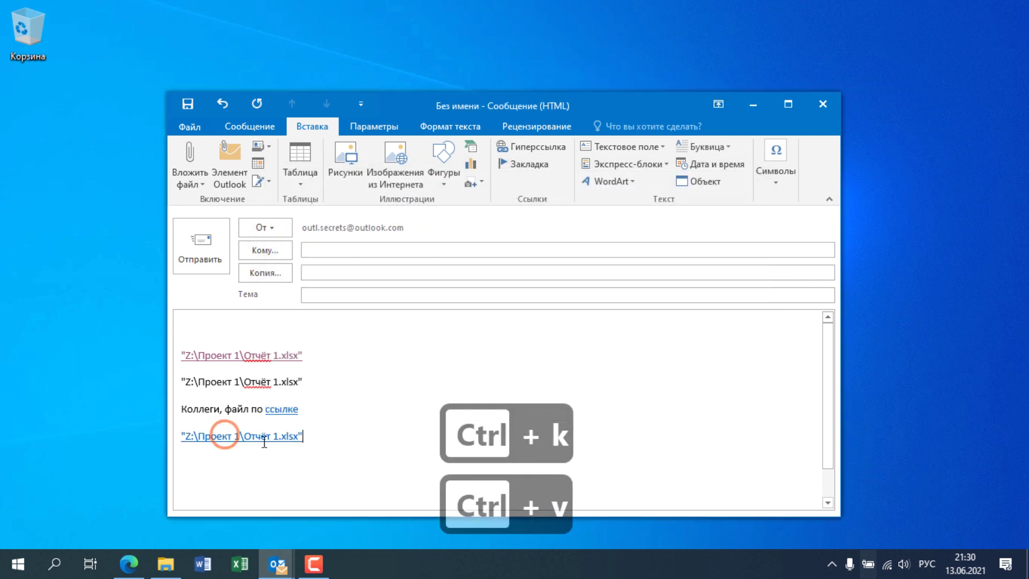
click(375, 398)
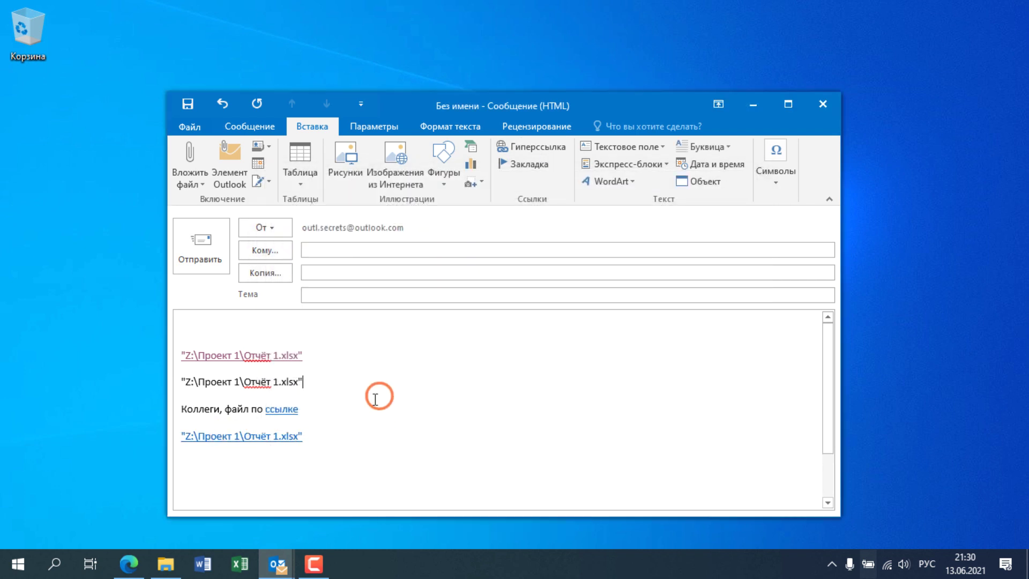
click(325, 429)
key(Return)
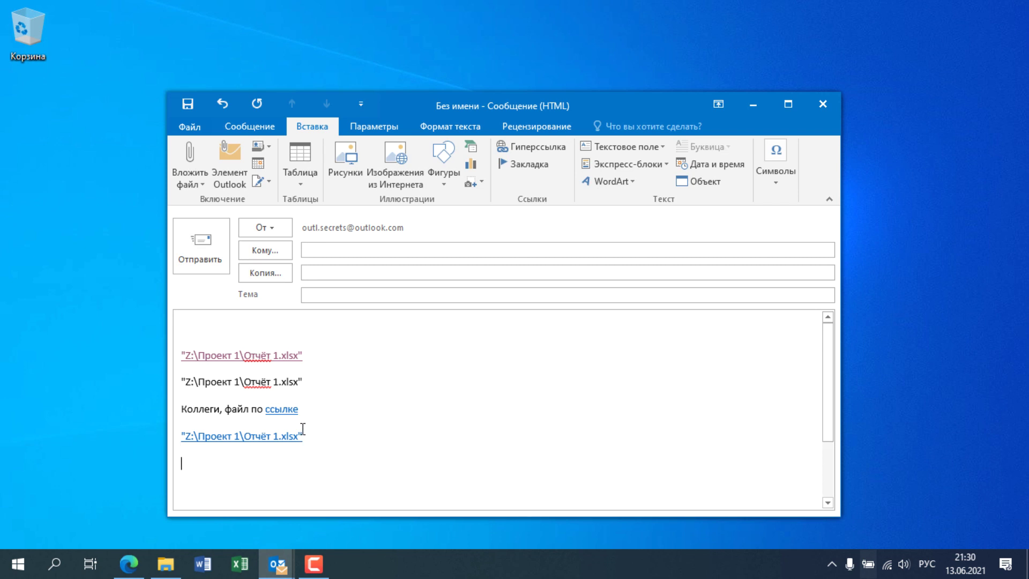
Step: Open the Проект 1 folder through the network path \\ds218plus\home
mouse_move(171, 569)
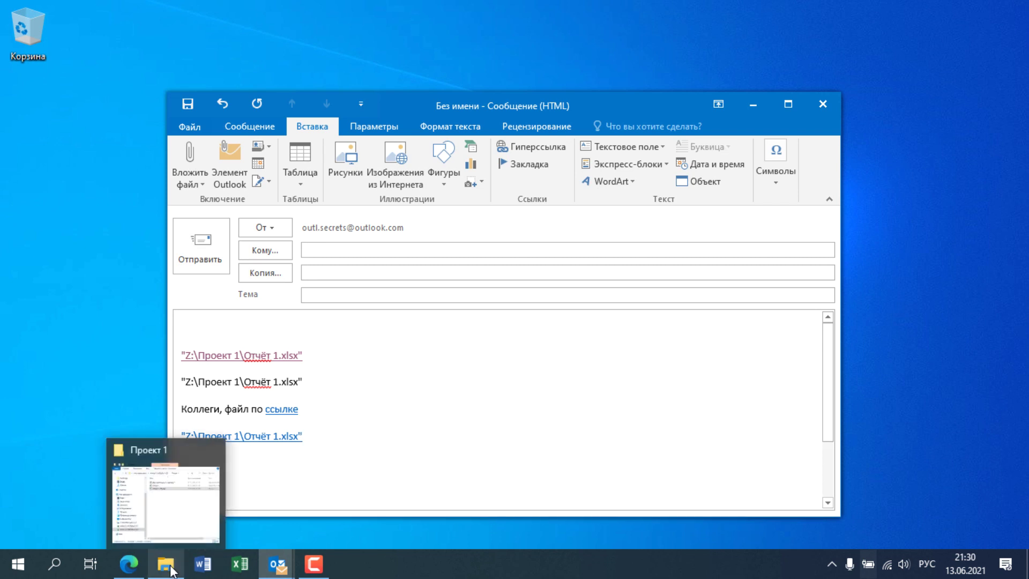
click(194, 492)
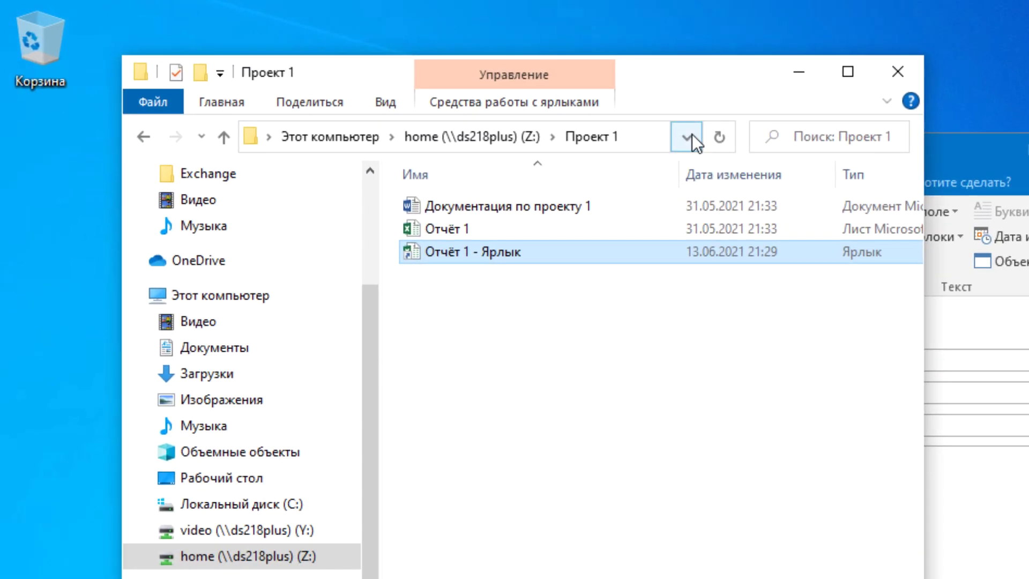
click(476, 95)
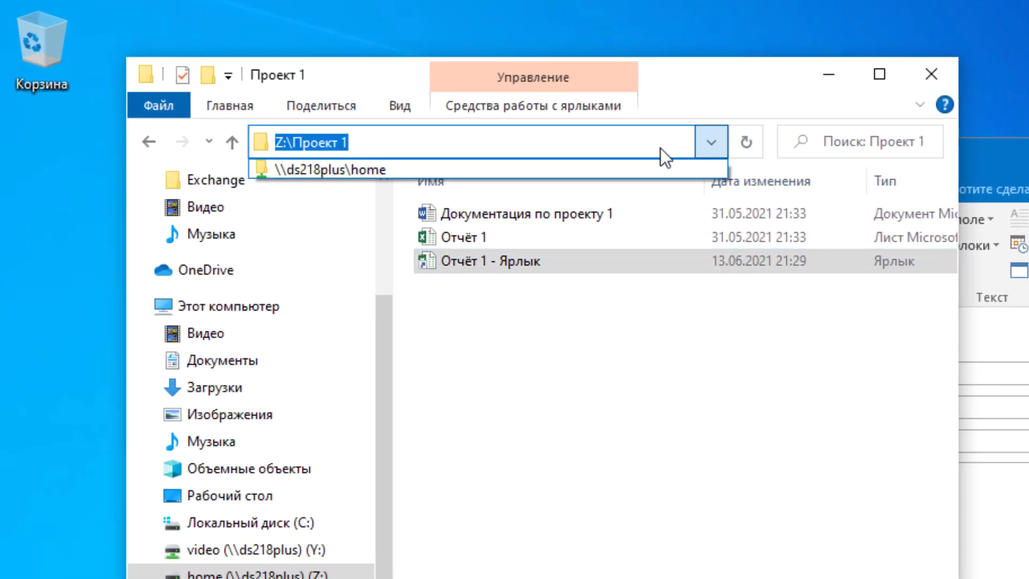
click(487, 171)
click(534, 133)
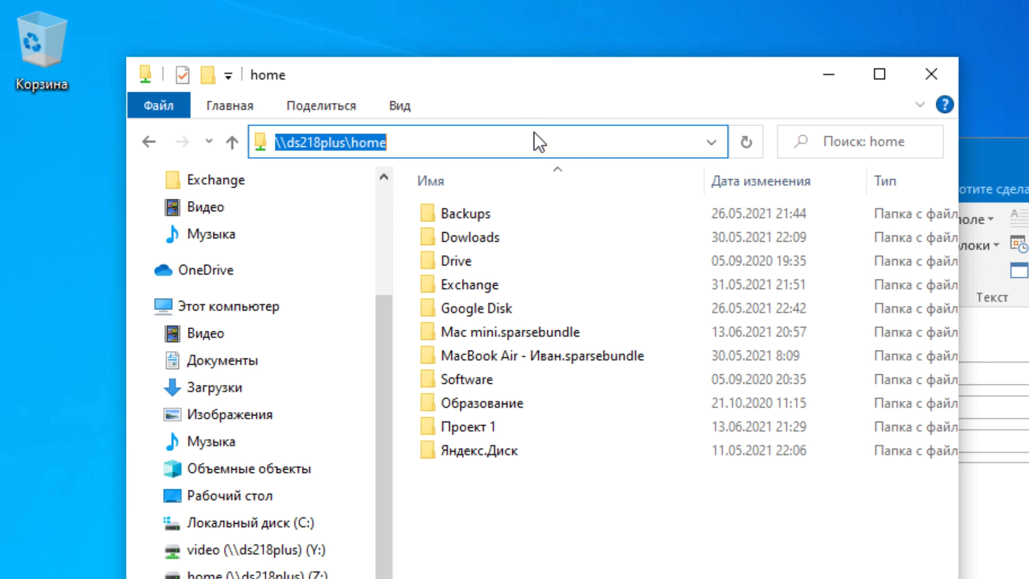
click(509, 134)
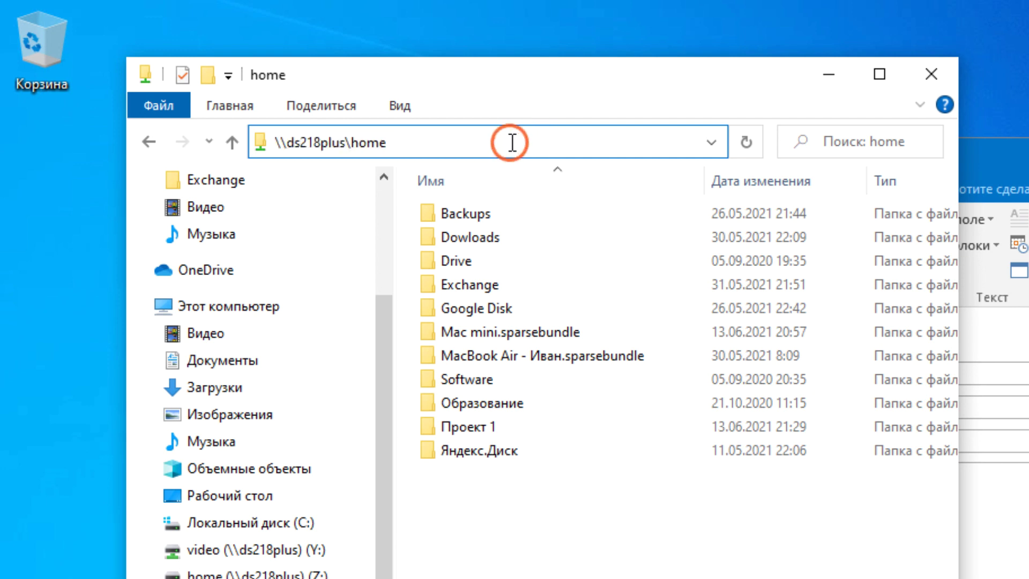
double_click(475, 428)
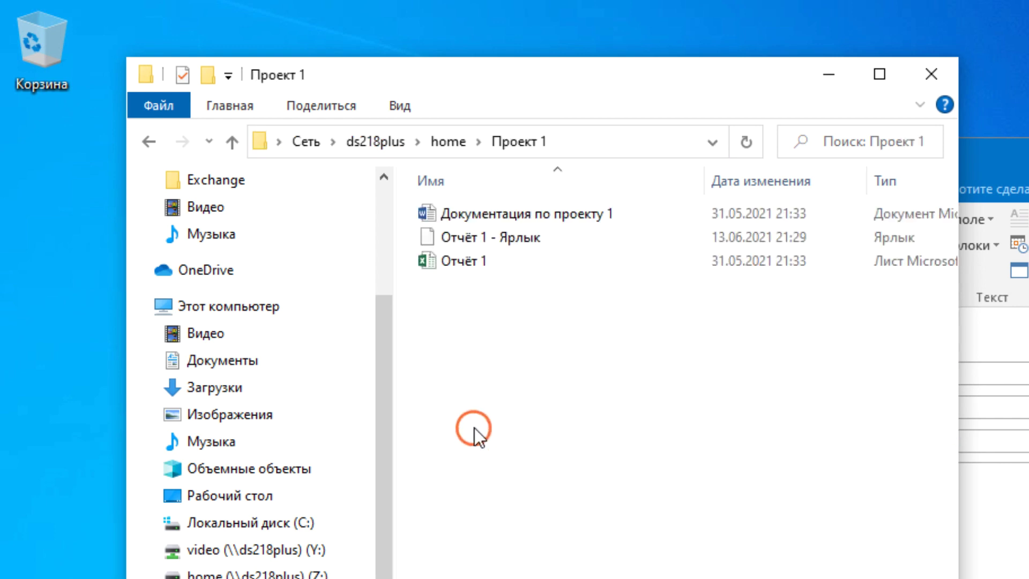
Step: Copy the full network path of Отчёт 1
click(480, 257)
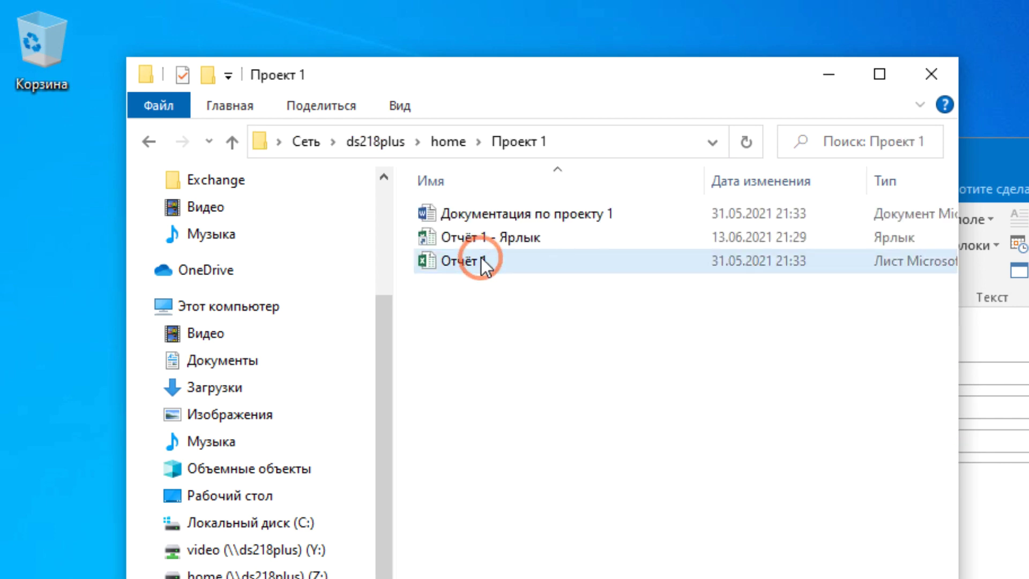
right_click(481, 256)
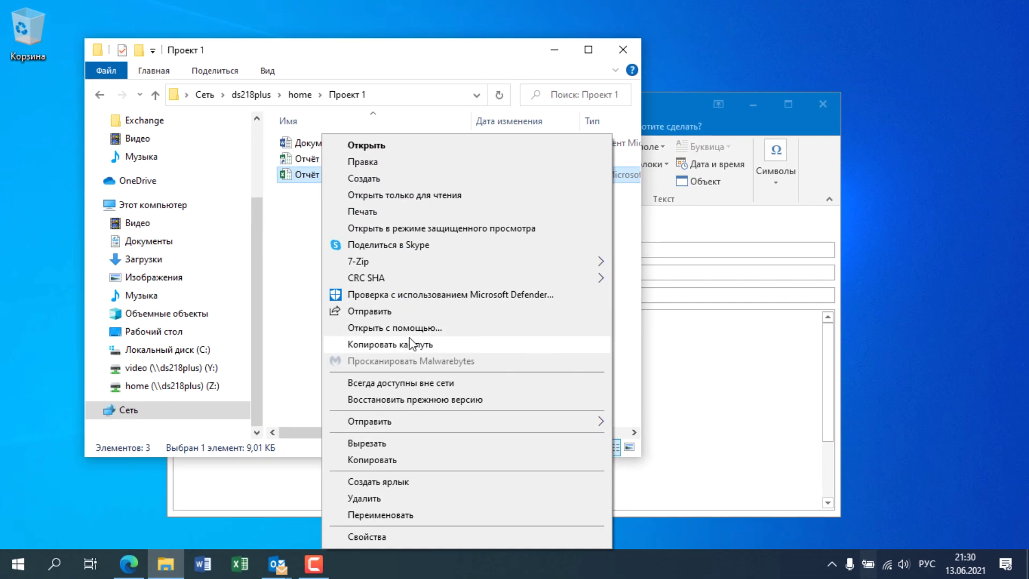
click(578, 511)
Step: Insert a hyperlink to \\ds218plus\home\Проект 1\Отчёт 1.xlsx on the first body line
click(656, 387)
click(395, 402)
click(345, 421)
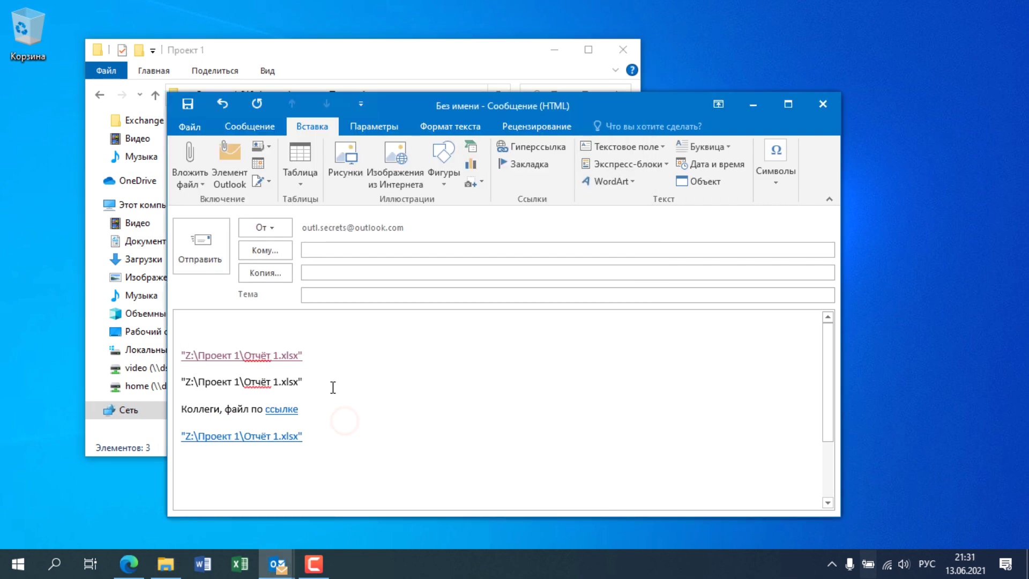
click(277, 332)
click(523, 145)
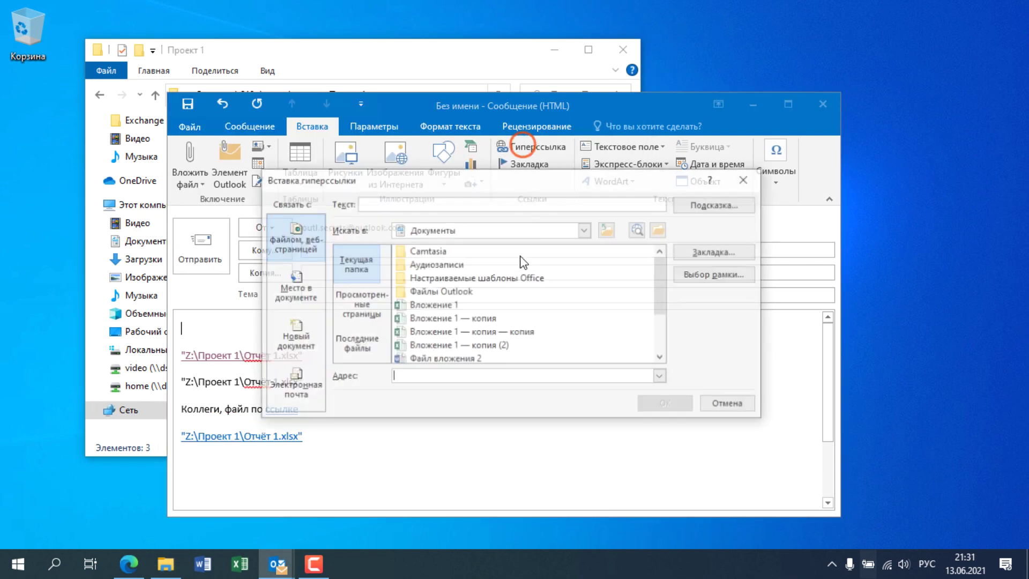
click(487, 369)
key(ctrl+v)
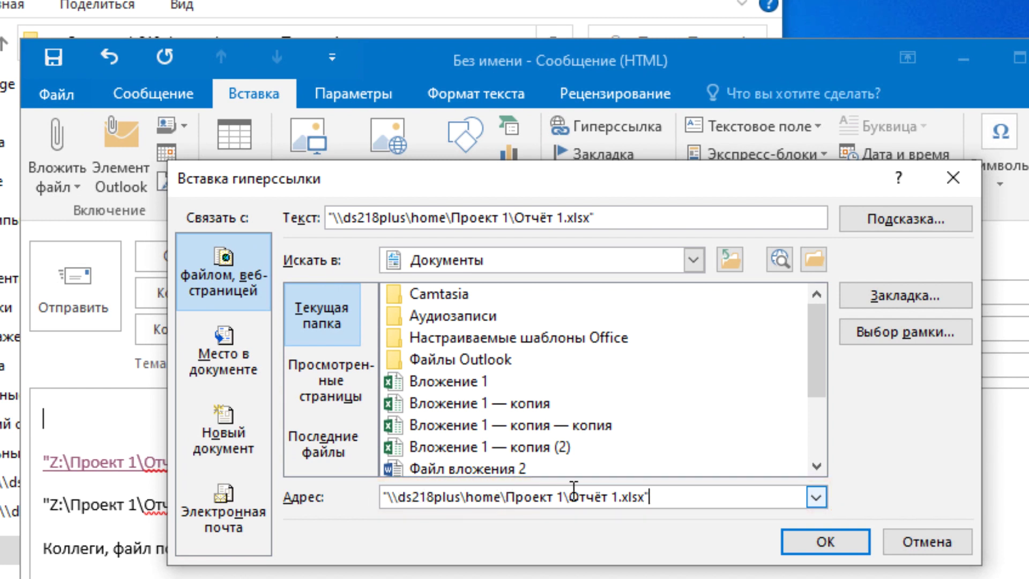
click(812, 541)
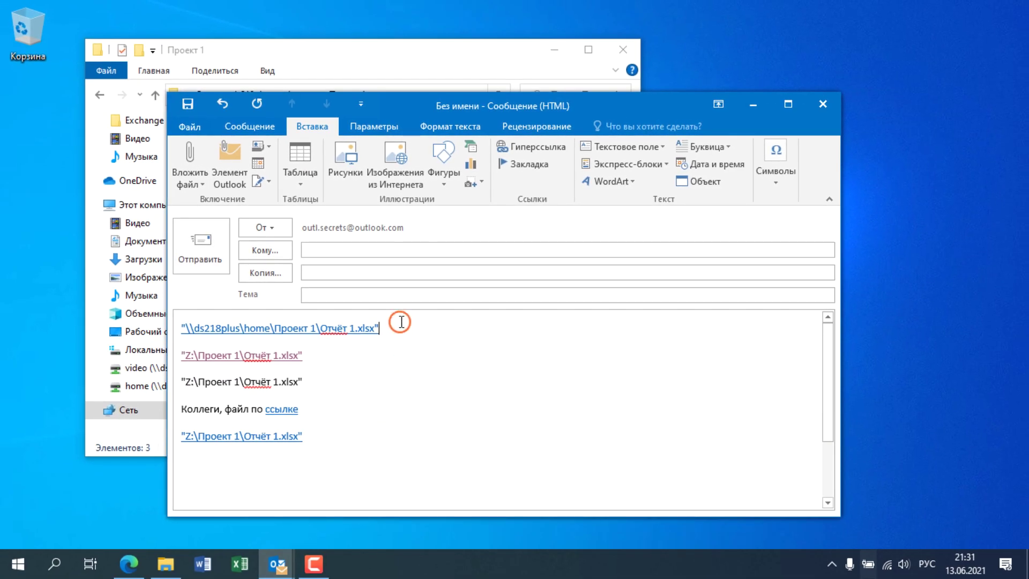
Step: Paste the network path again as an auto-linked line and add an empty line at the end
key(Return)
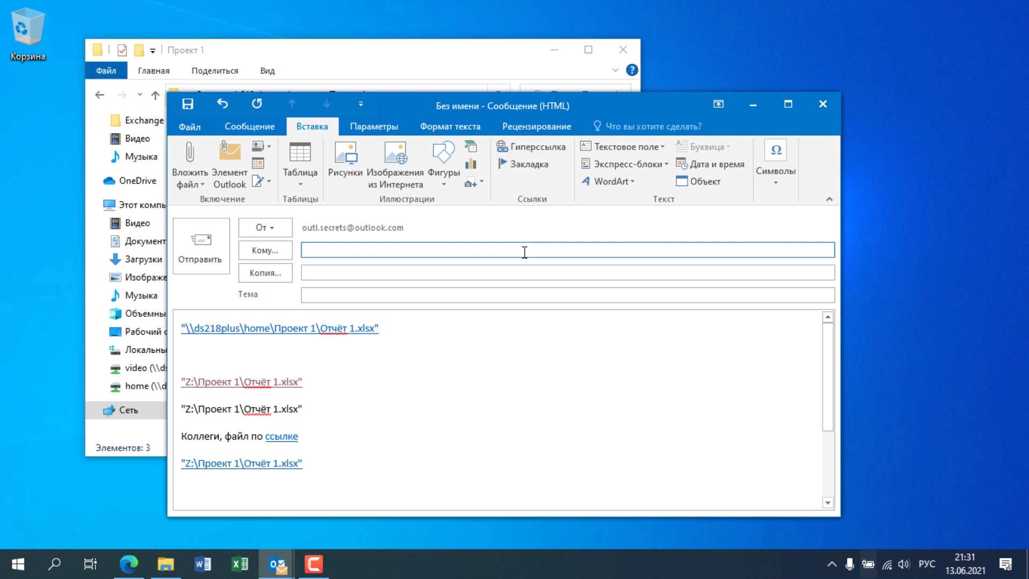
text(\\ds218plus\home\Проект 1\Отчёт 1.xlsx)
key(Return)
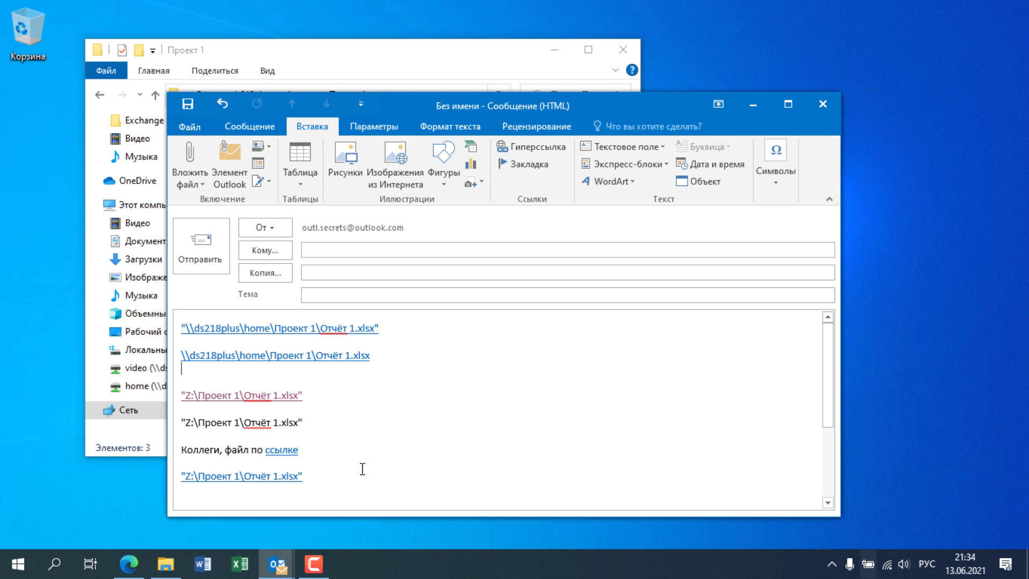
click(332, 475)
key(Return)
Step: Hide Outlook and bring up the browser with Yandex Mail
scroll(336, 441, down, 2)
click(276, 564)
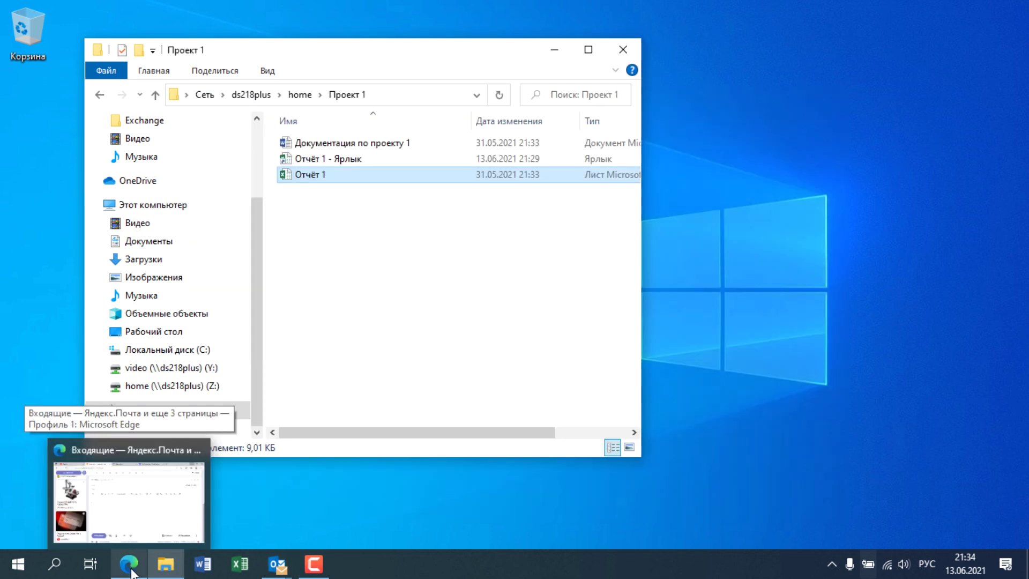
click(132, 571)
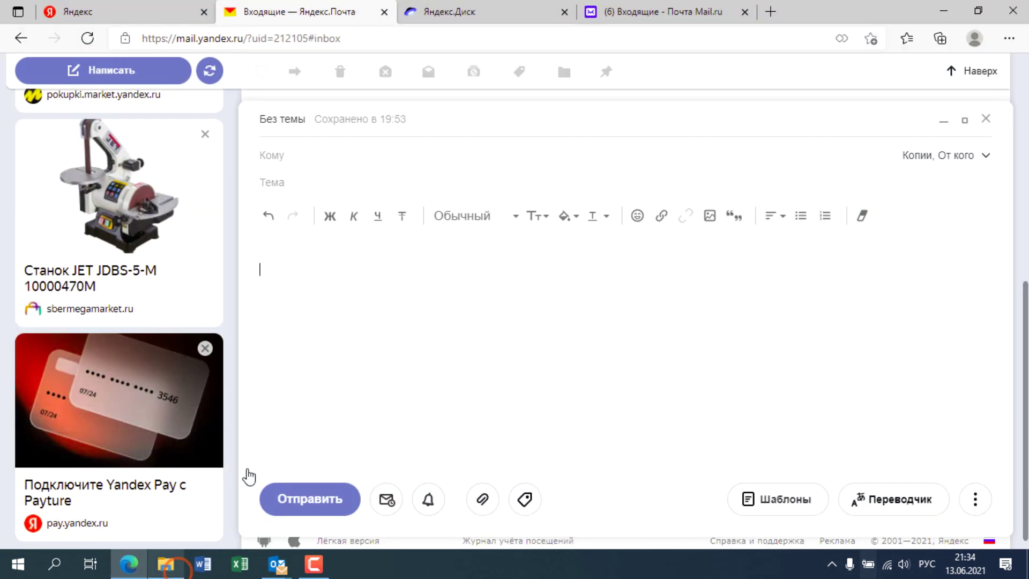
click(421, 257)
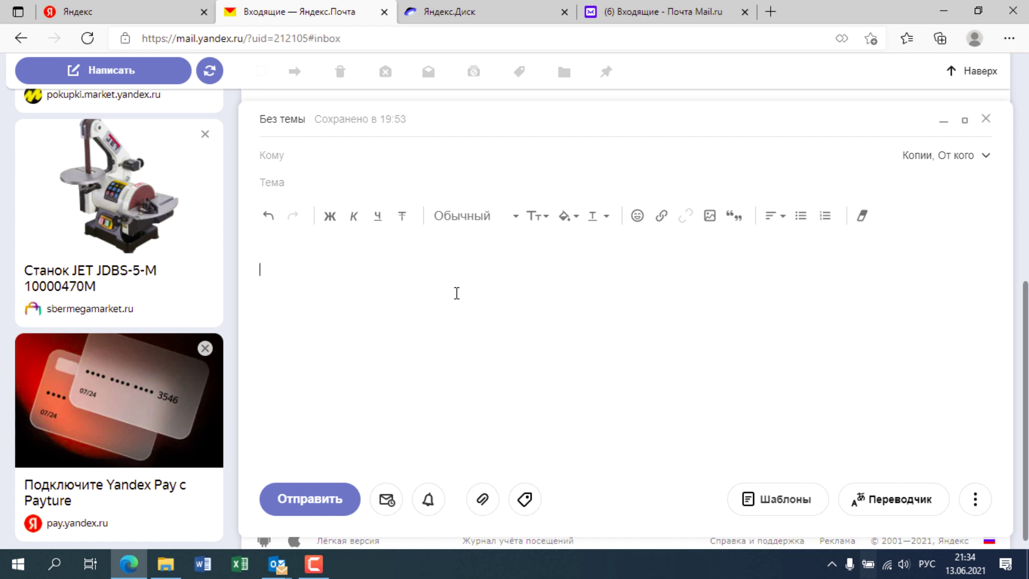
Step: Copy a public share link for ZOOM0031.WAV from Yandex Disk
click(445, 19)
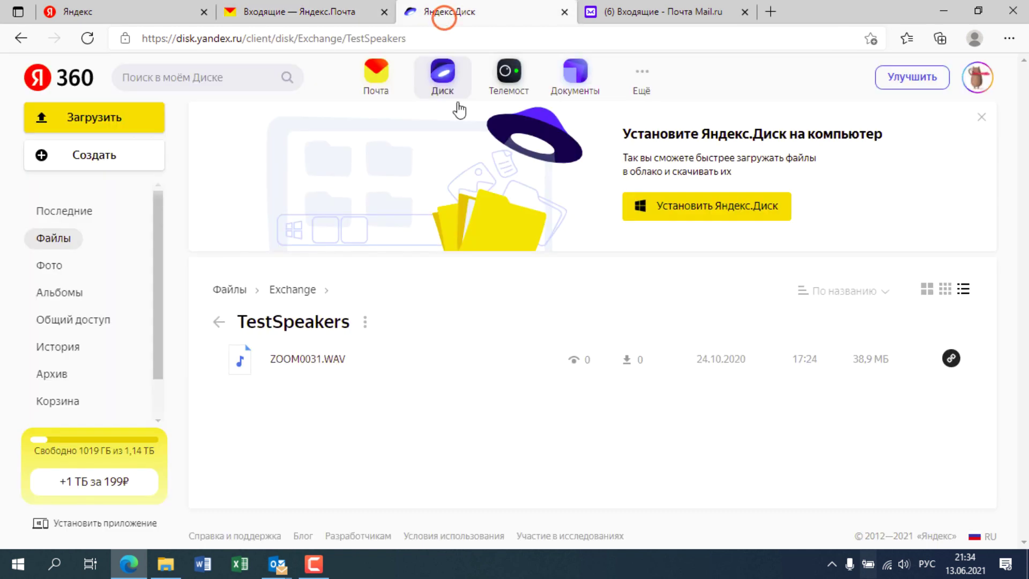
click(475, 382)
right_click(456, 367)
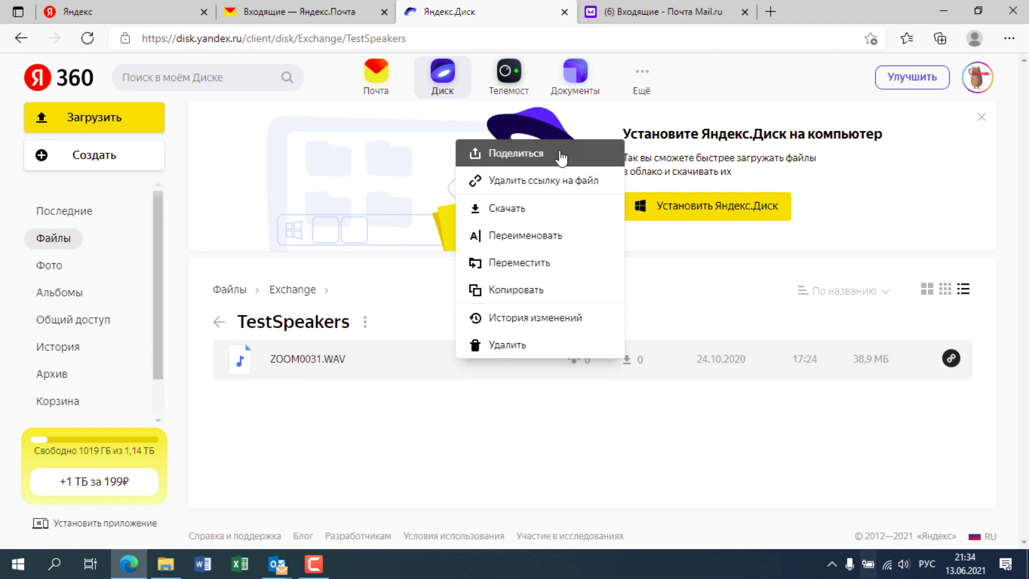
click(559, 149)
click(590, 360)
click(532, 381)
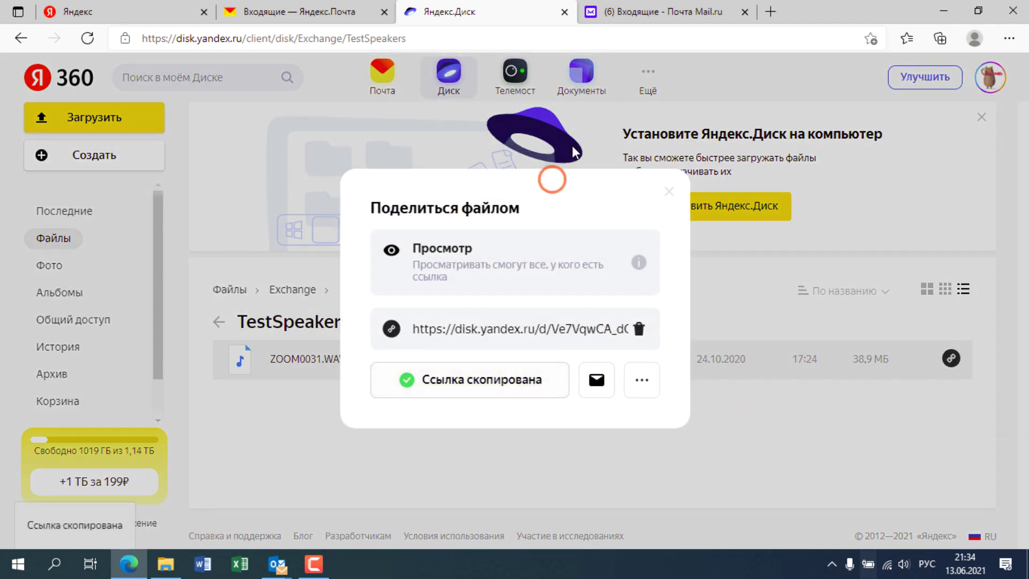
click(672, 11)
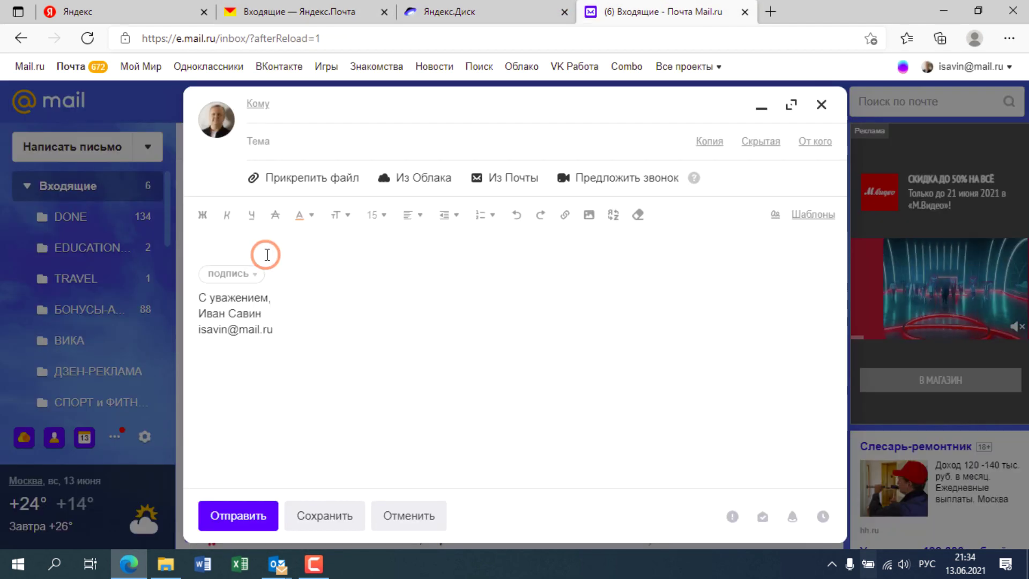
Step: Paste the Yandex Disk link into the Mail.ru message body, followed by two empty lines
click(267, 254)
key(Return)
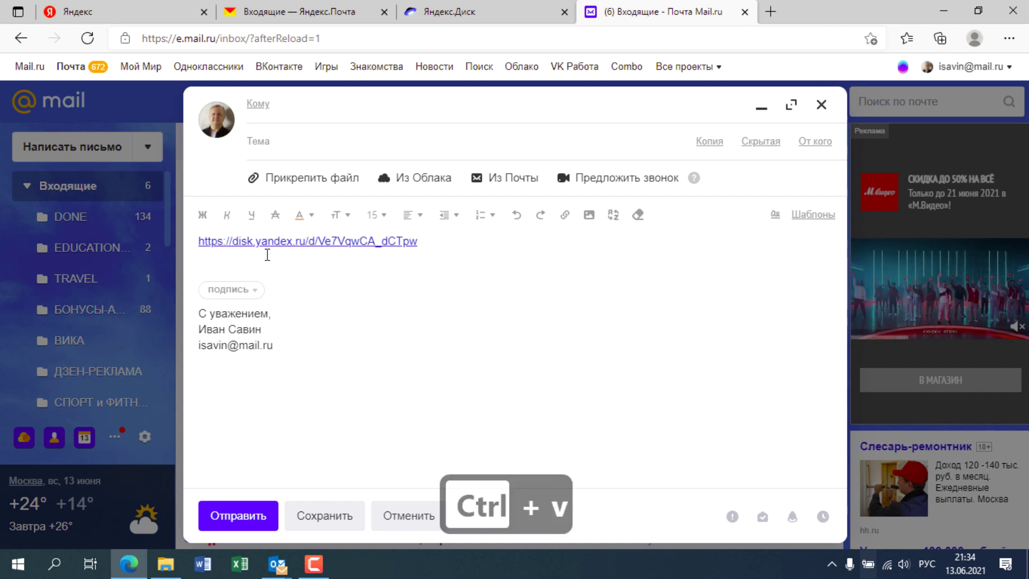
key(Return)
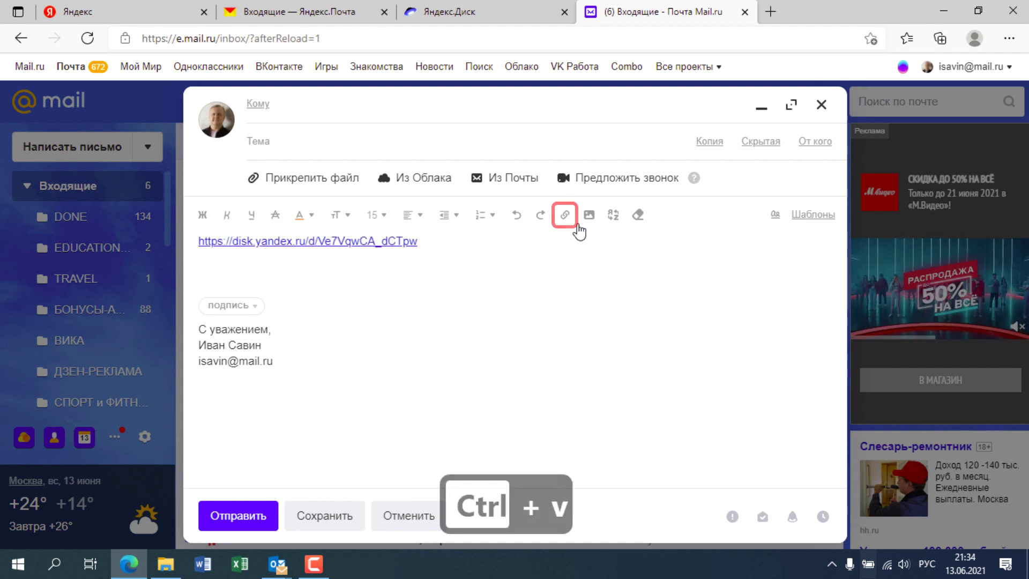
click(564, 215)
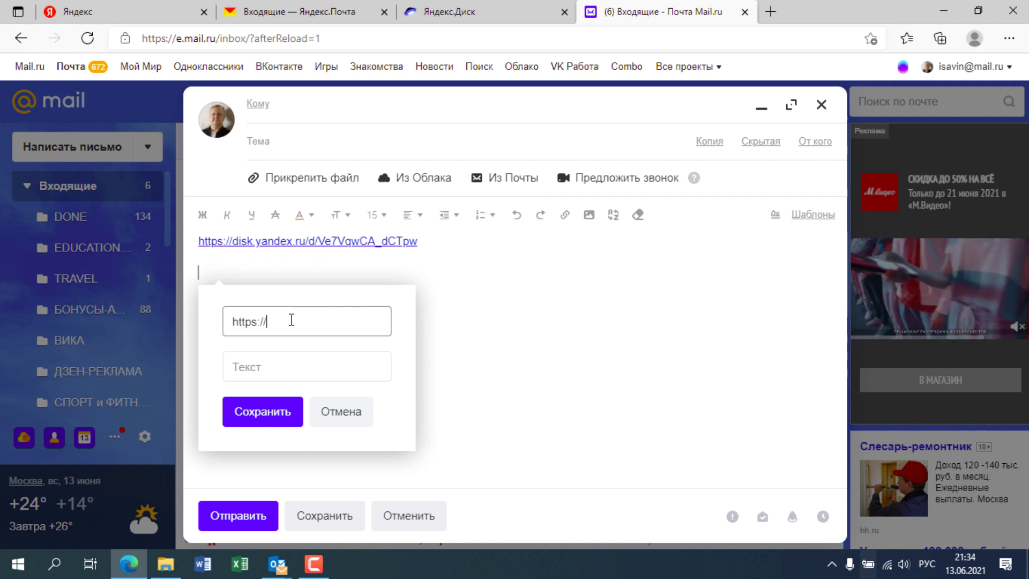
click(164, 335)
Step: Type the network path \\serverv\folder on a new line
text(\\ы)
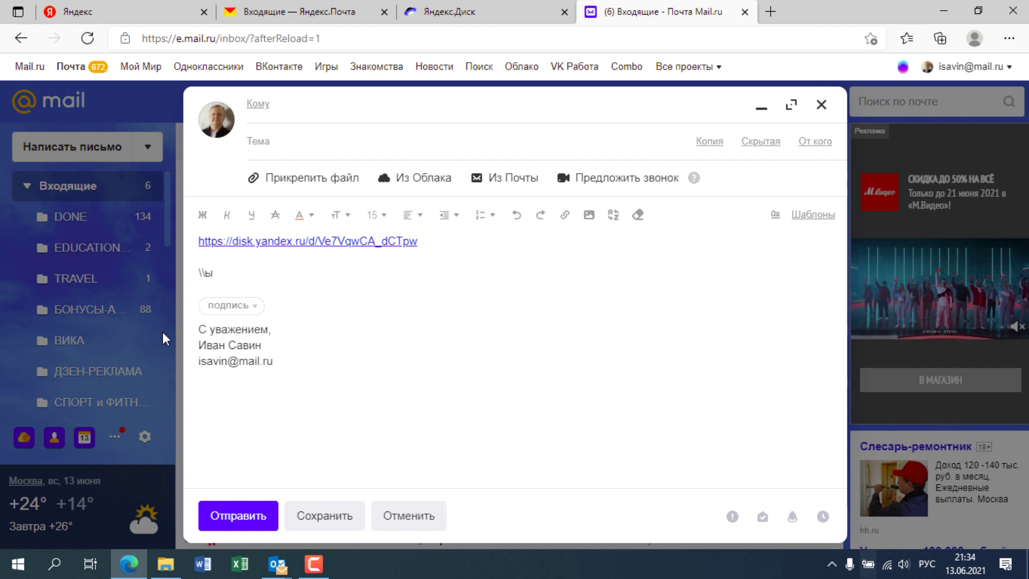
key(BackSpace)
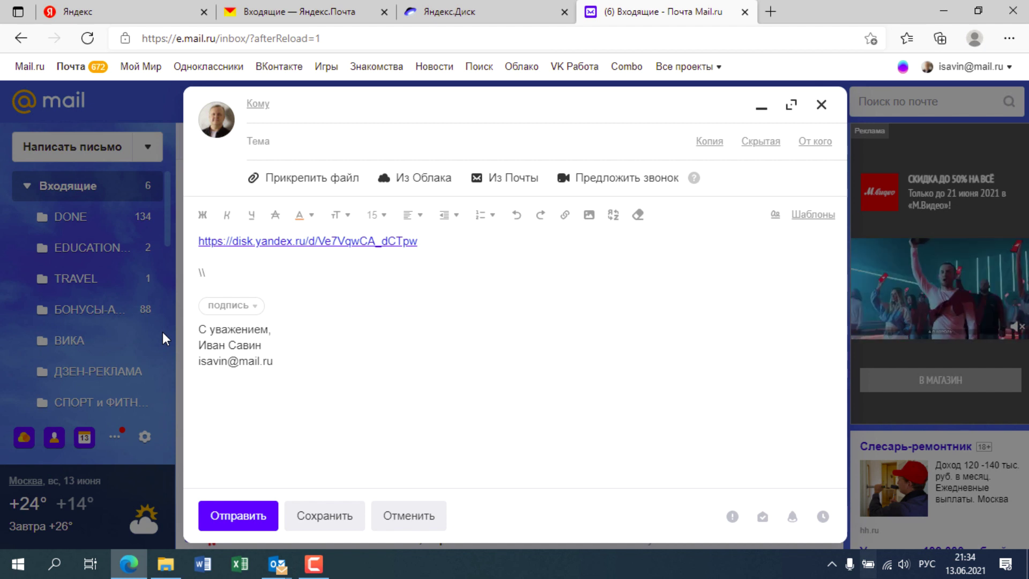
key(super+space)
text(serverv)
text(r)
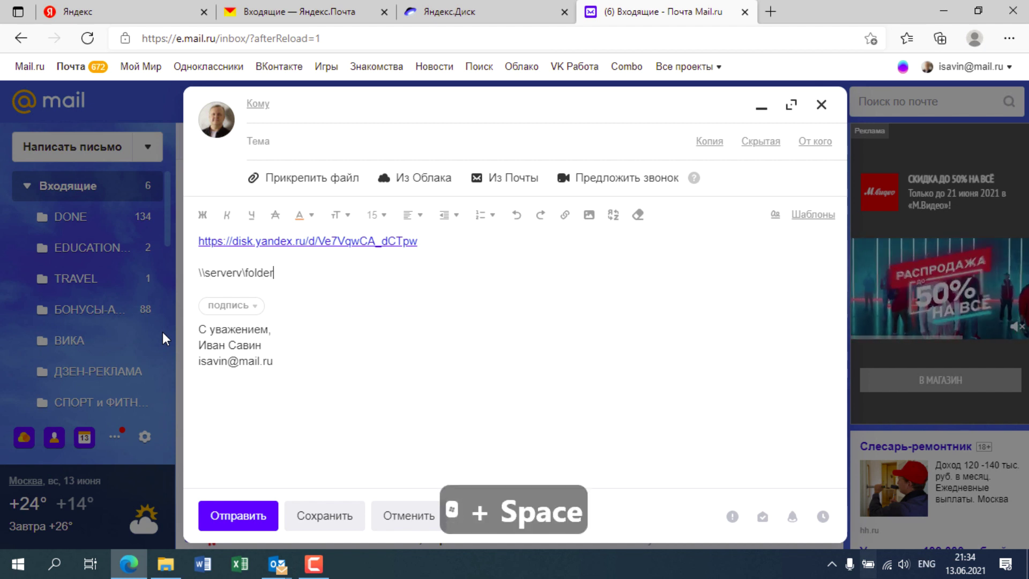
key(Return)
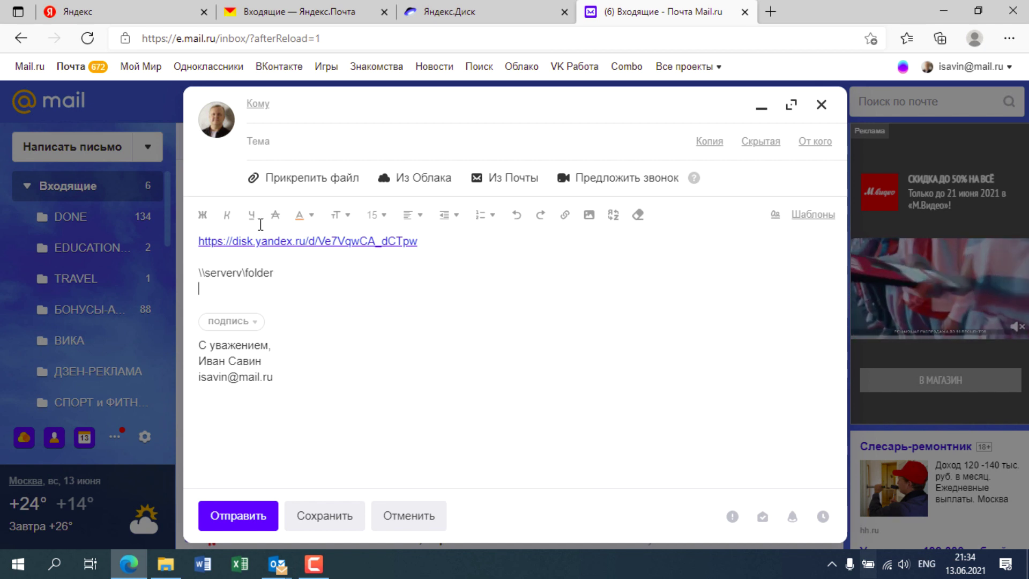
Step: Try linking the copied \\serverv\folder path in the link popup, then cancel it
drag(273, 273, 175, 275)
key(ctrl+c)
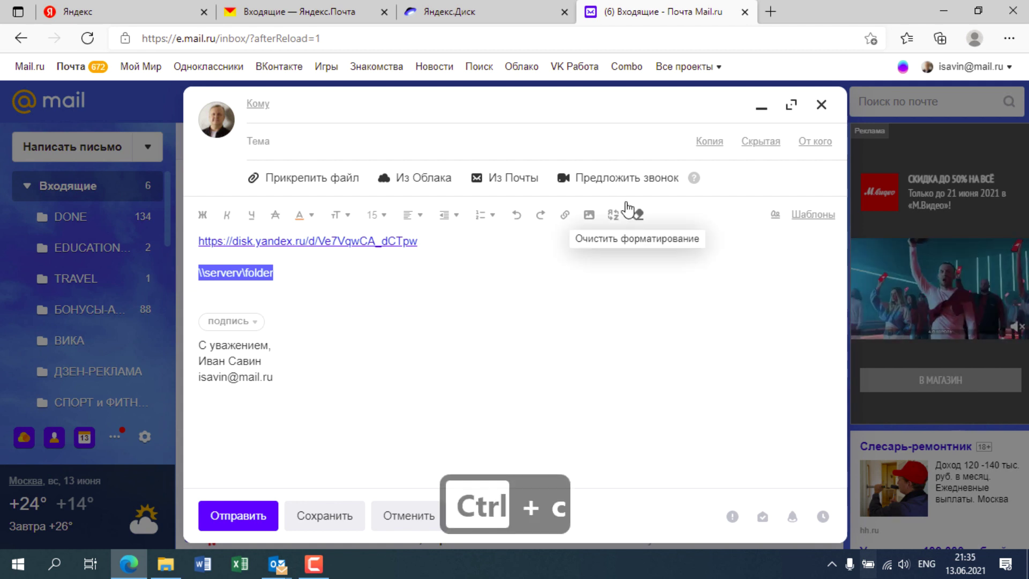
click(564, 214)
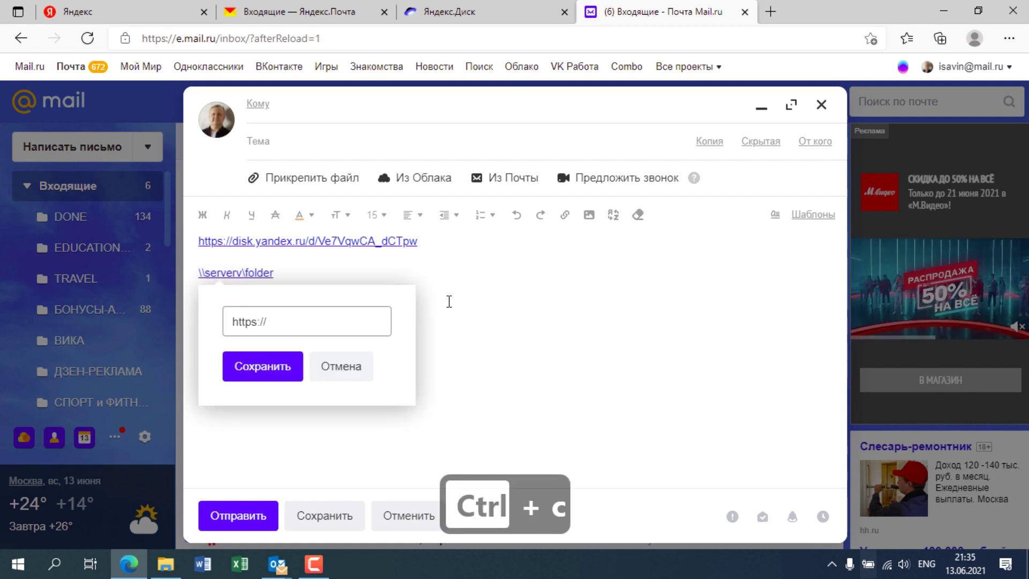
key(ctrl+v)
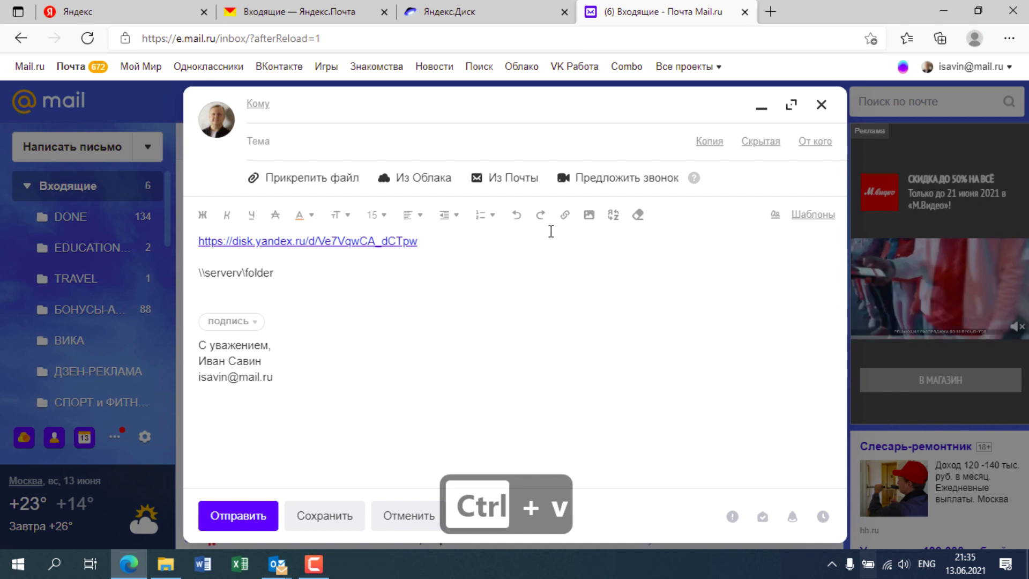
click(565, 215)
drag(329, 321, 276, 310)
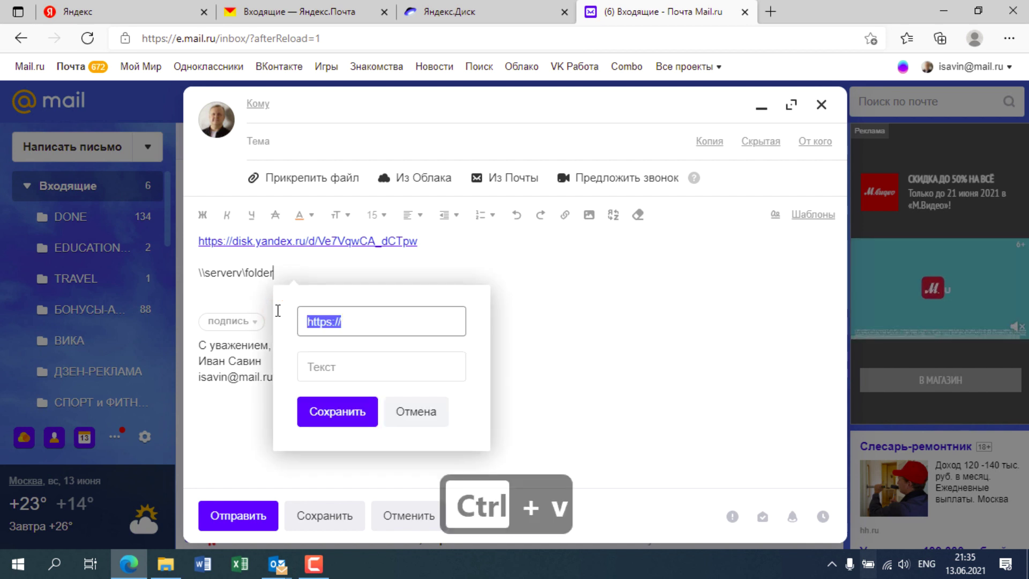
key(ctrl+v)
key(ctrl+v)
key(ctrl+v)
key(ctrl+v)
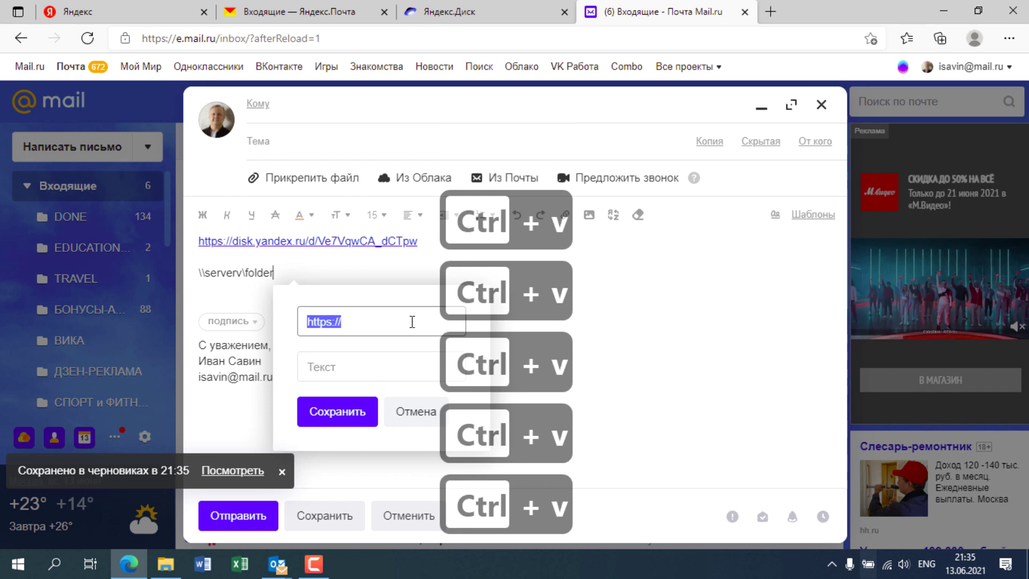
click(413, 413)
Step: Try linking the pasted \serverv\folder path in the Yandex Mail draft; it is rejected
click(300, 11)
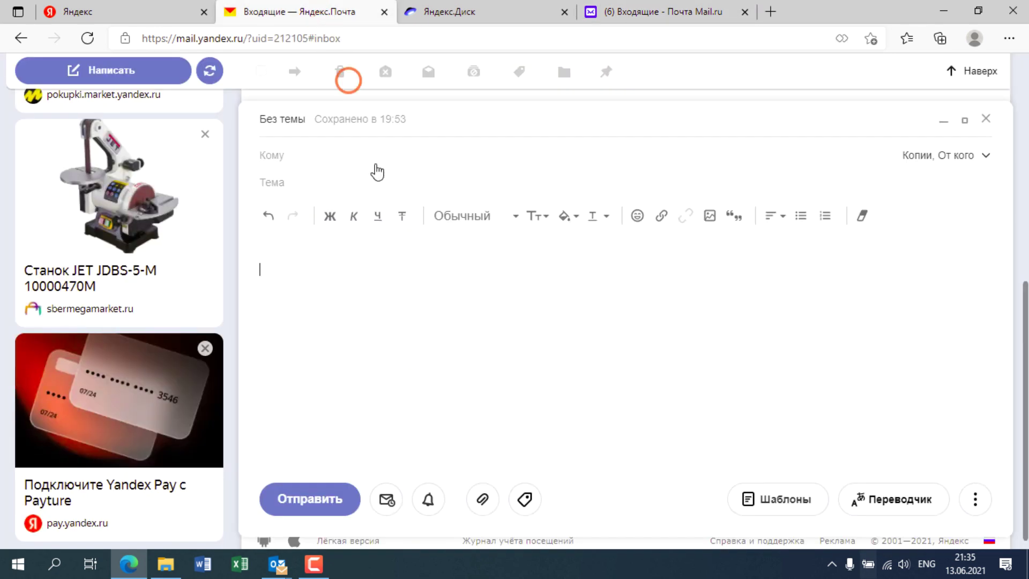
click(661, 216)
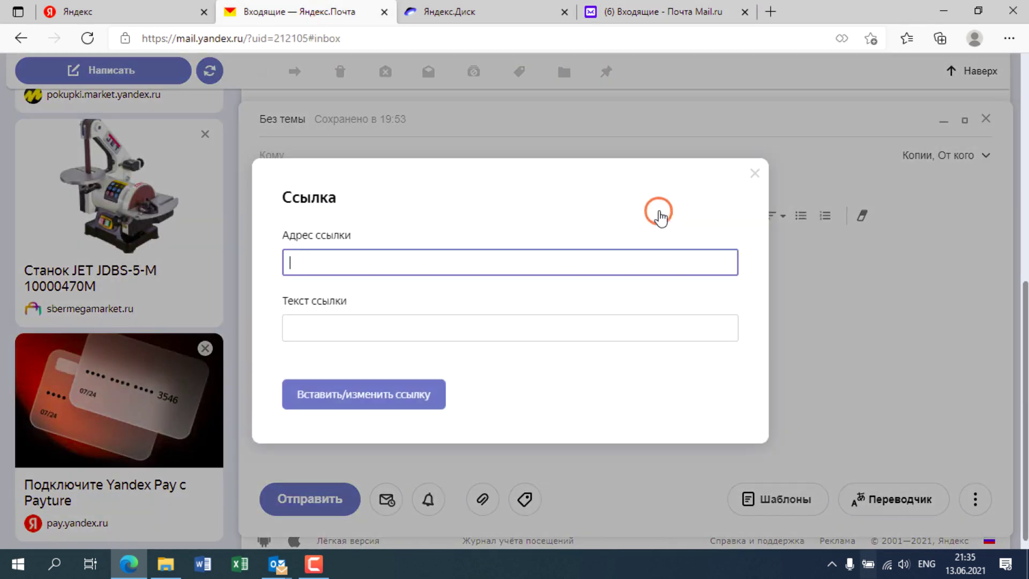
key(ctrl+v)
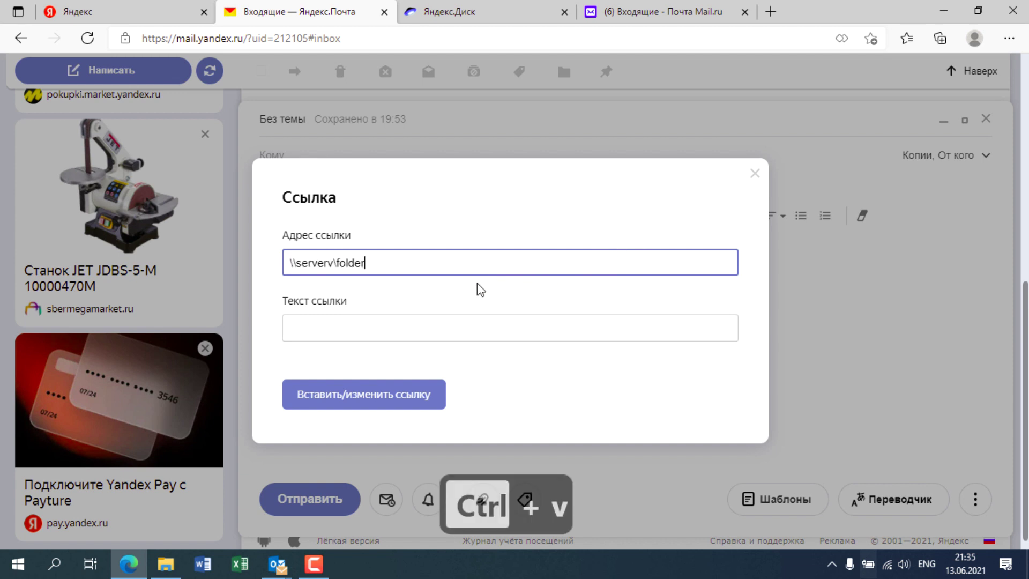
click(403, 397)
triple_click(395, 398)
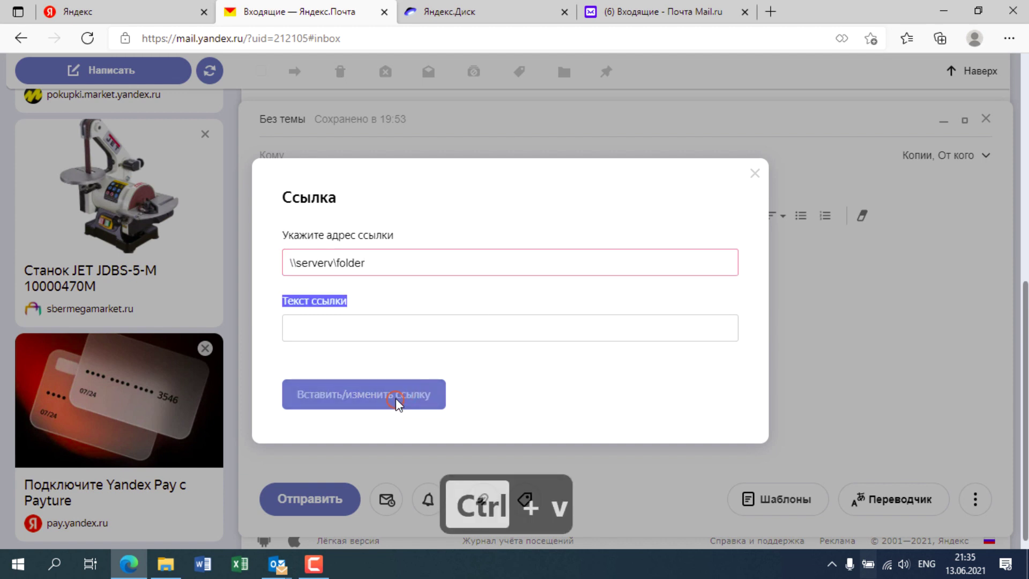
click(384, 257)
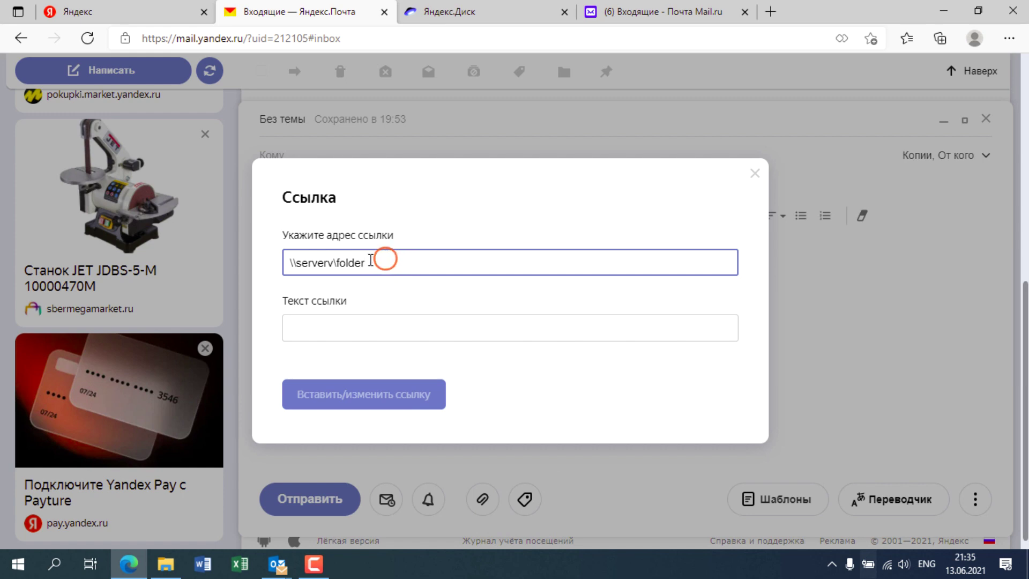
triple_click(384, 257)
click(754, 178)
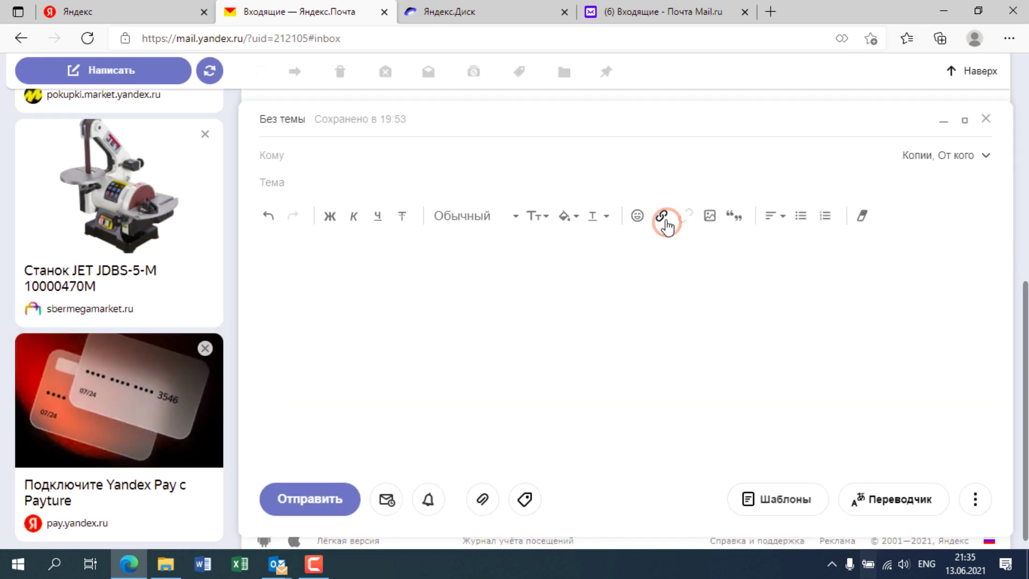
click(657, 217)
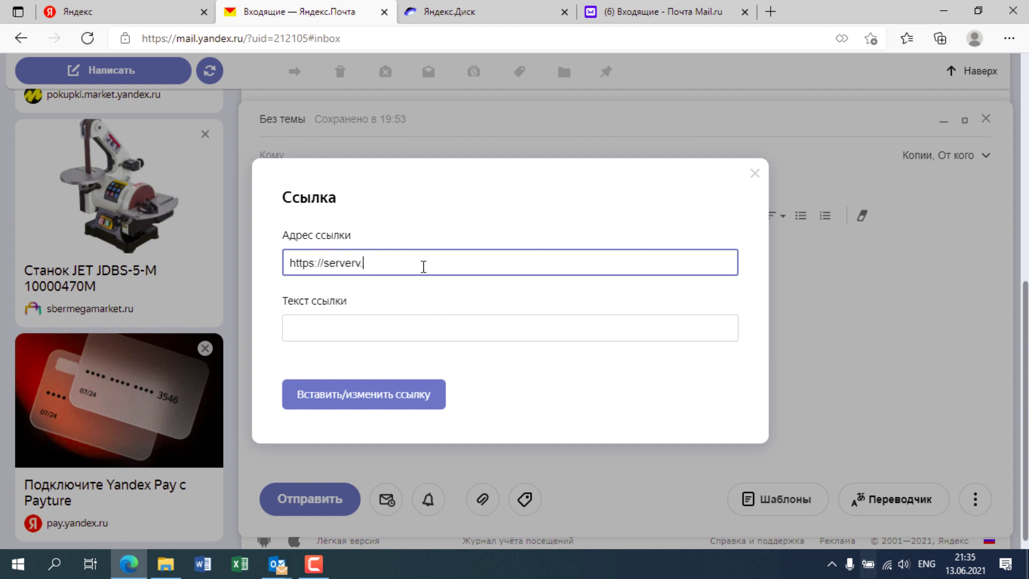
click(395, 393)
click(471, 327)
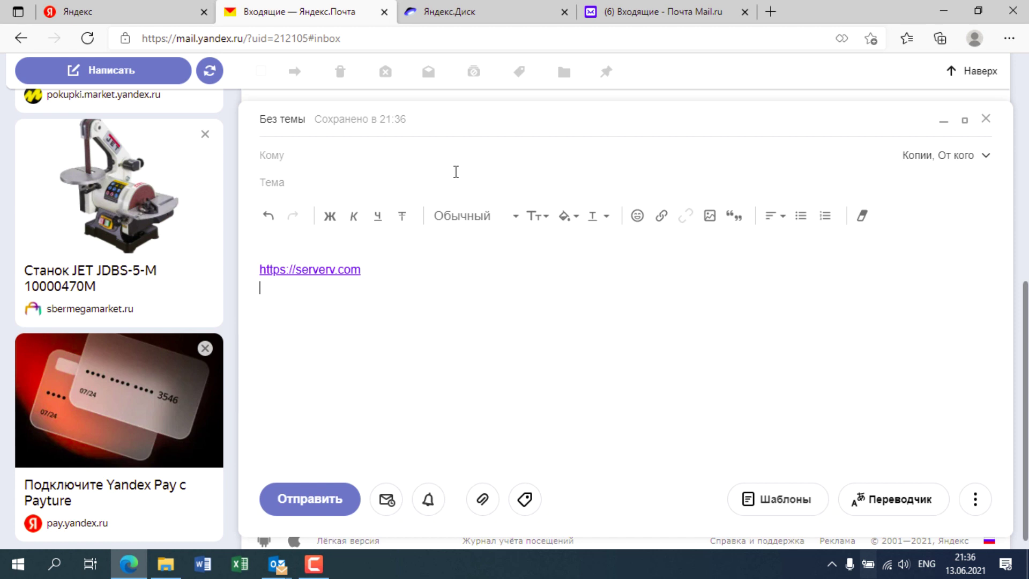
click(627, 16)
Step: Return to the Mail.ru tab and move it ahead of the Yandex Disk tab
click(462, 11)
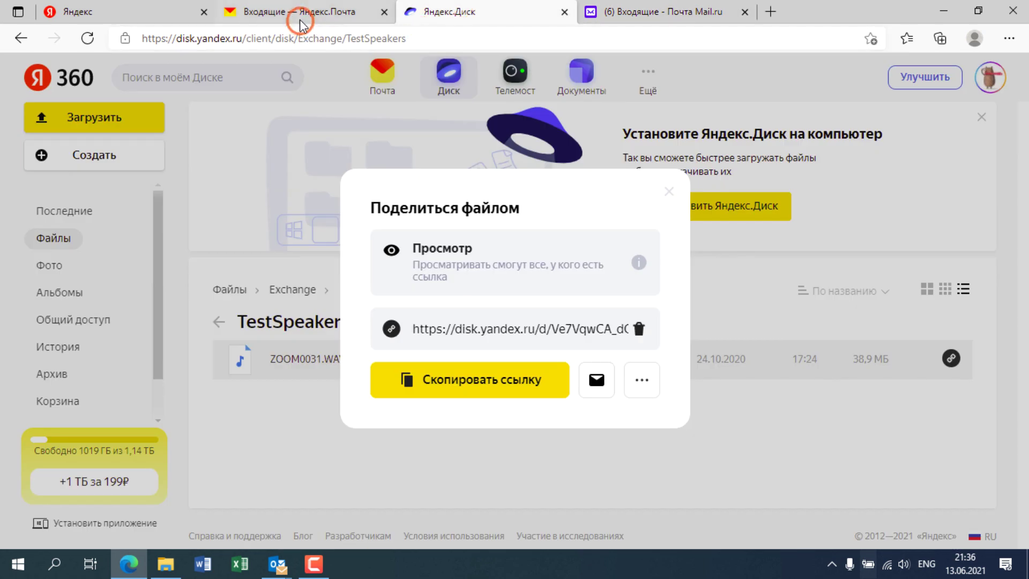
click(303, 21)
click(654, 16)
drag(654, 16, 482, 12)
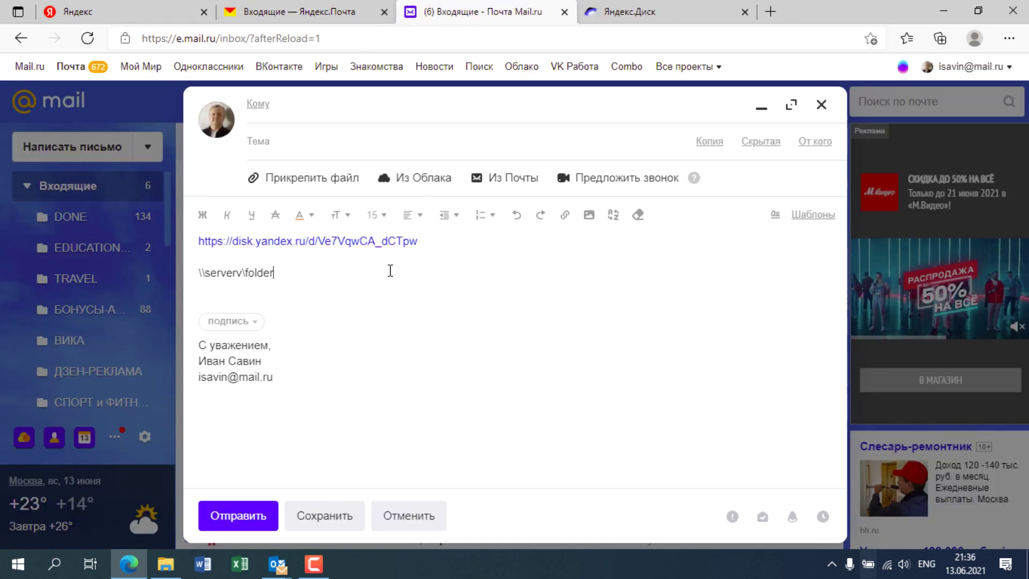
Step: Bring the untitled Outlook message with the Отчёт 1.xlsx links back to the front
click(163, 563)
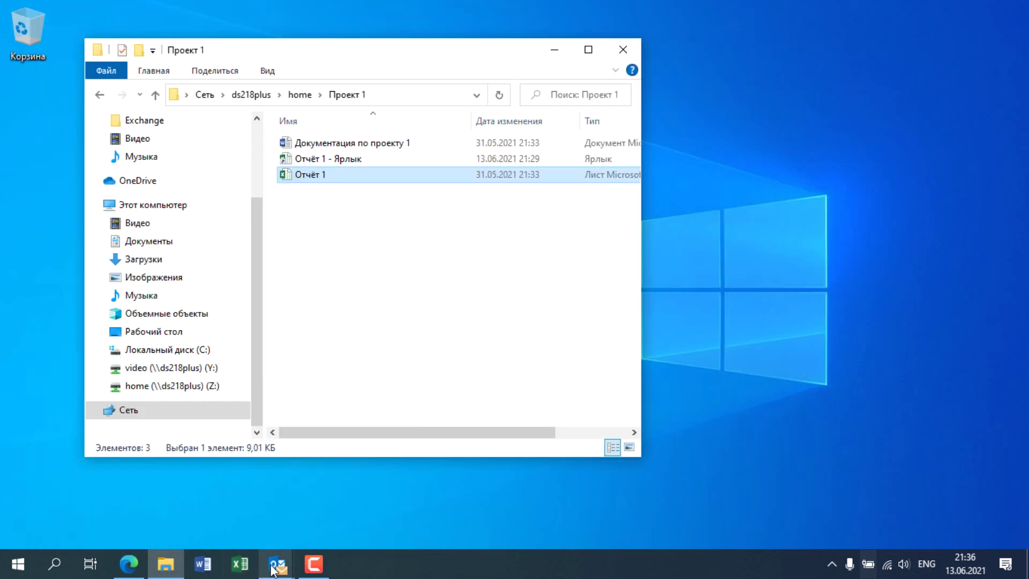
click(277, 563)
click(337, 453)
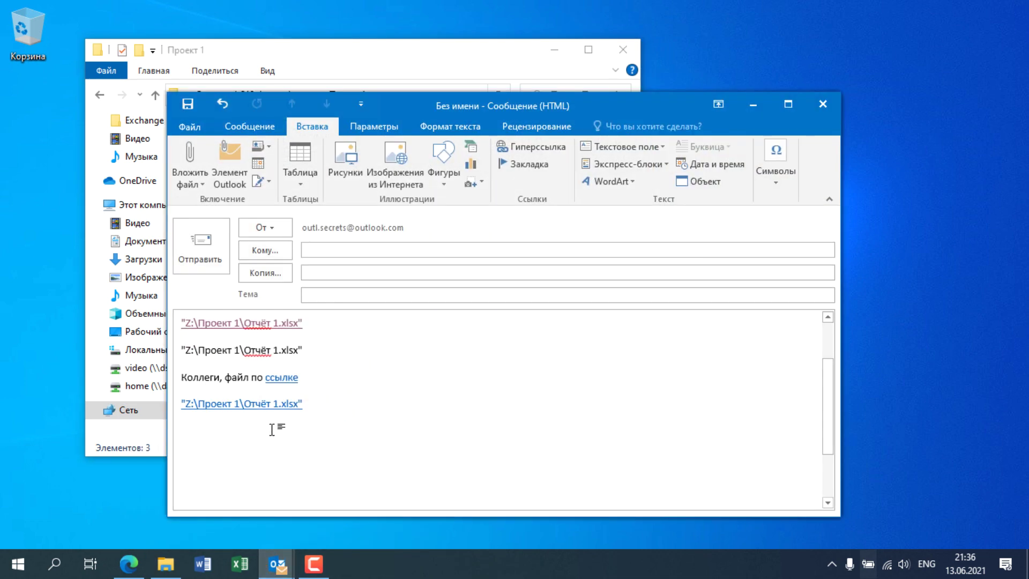
Step: Add a hyperlink reading 'файл' on the empty last line using Ctrl+K
key(ctrl+k)
key(super+space)
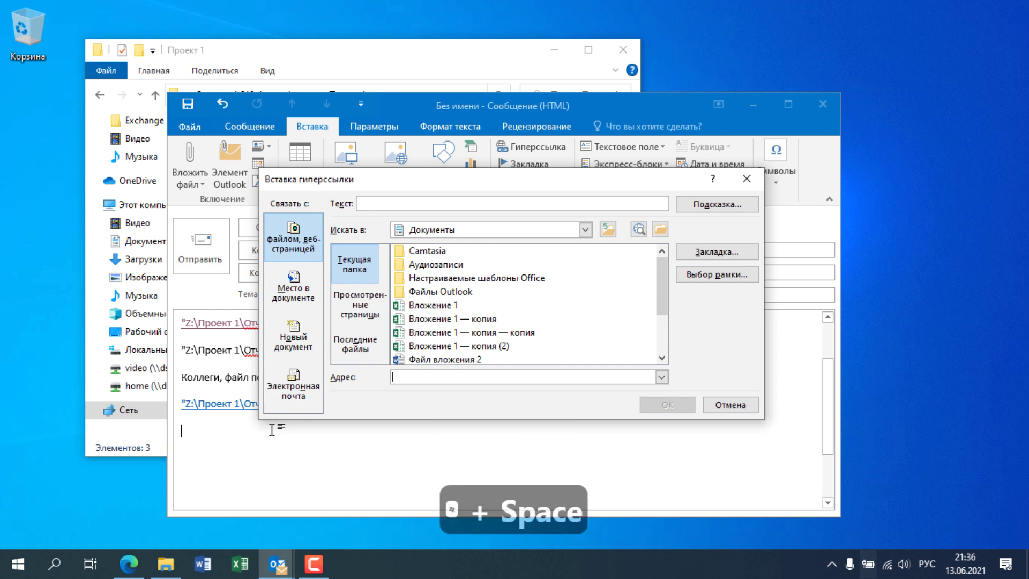
text(файл)
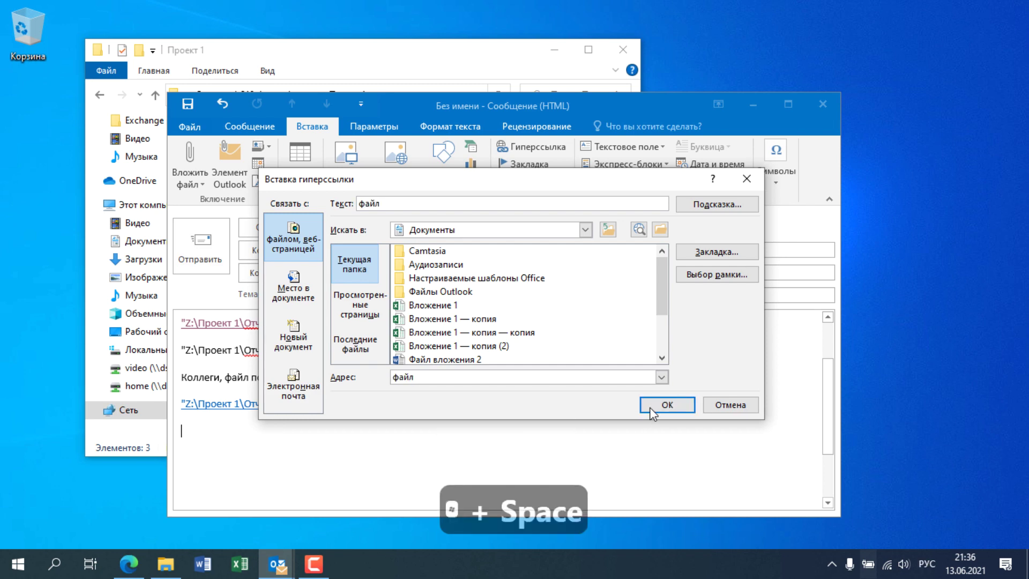
click(650, 408)
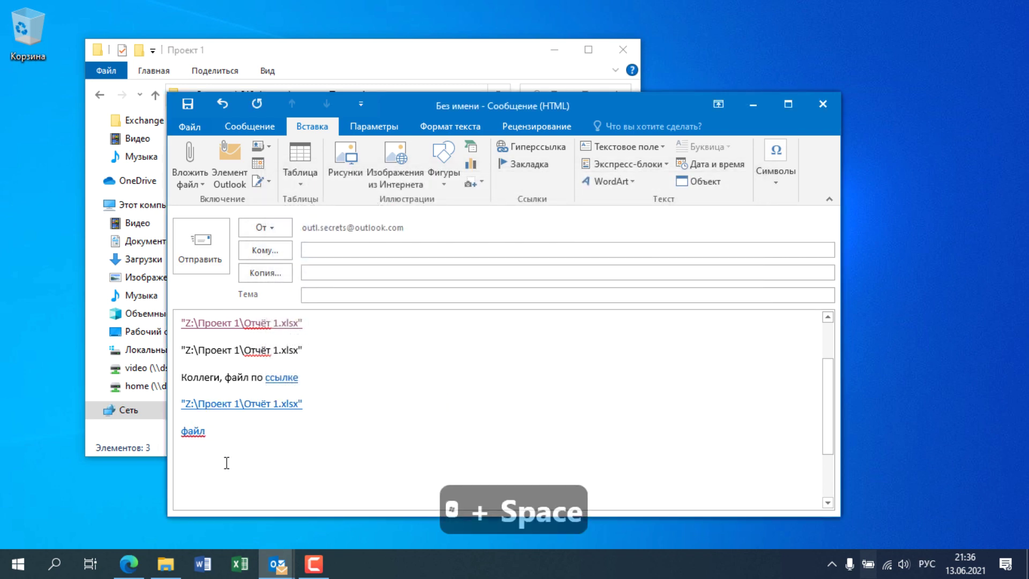